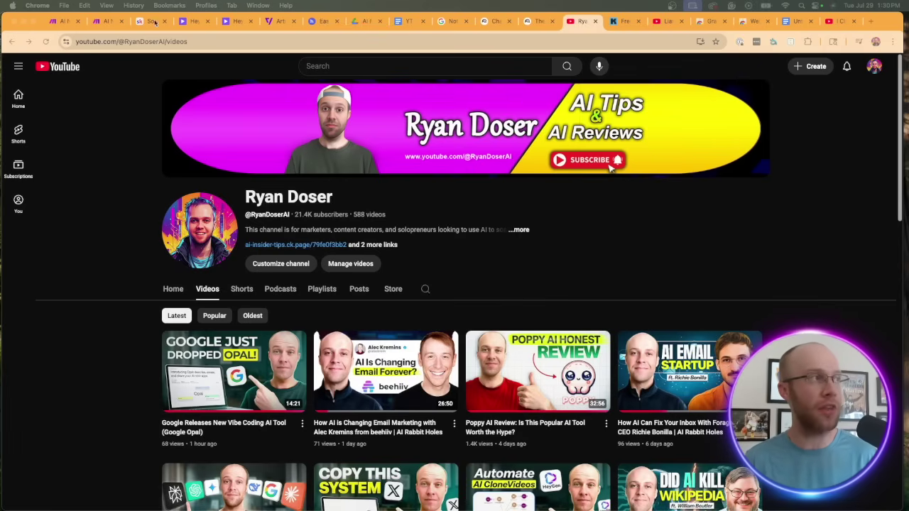
# Show the Kit landing page and highlight the Free AI Marketing Essentials Guide heading
pyautogui.click(620, 20)
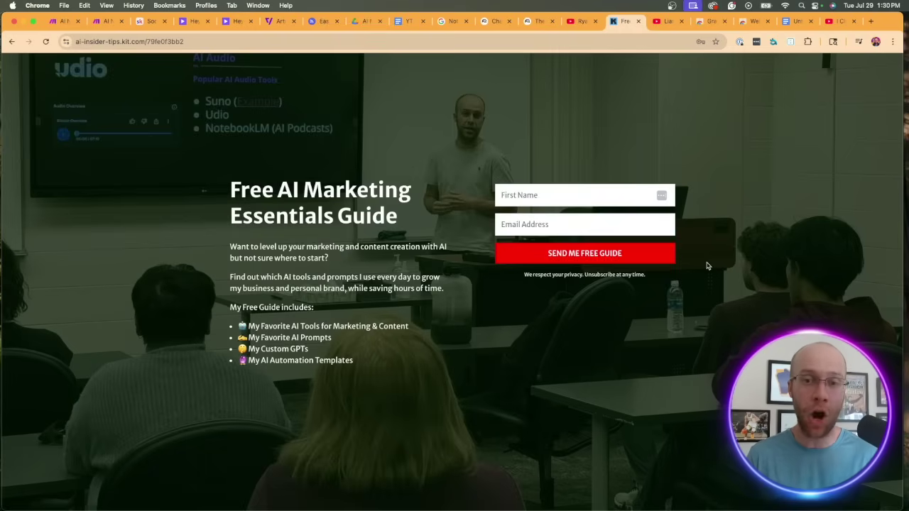
pyautogui.moveTo(235, 192); pyautogui.dragTo(416, 213)
pyautogui.click(416, 216)
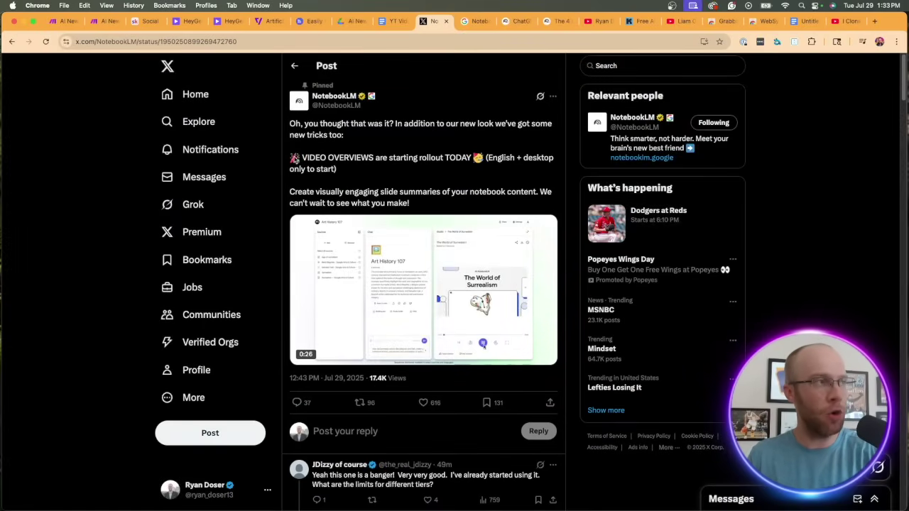
# Read the NotebookLM post, highlighting the Video Overviews rollout and slide-summary sentences
pyautogui.moveTo(311, 157); pyautogui.dragTo(380, 171)
pyautogui.click(383, 174)
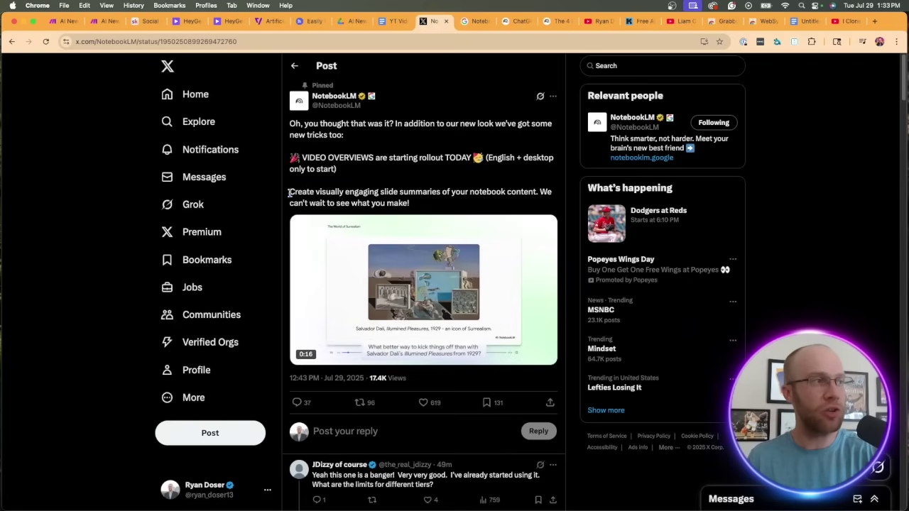
pyautogui.moveTo(290, 192); pyautogui.dragTo(442, 205)
pyautogui.click(442, 206)
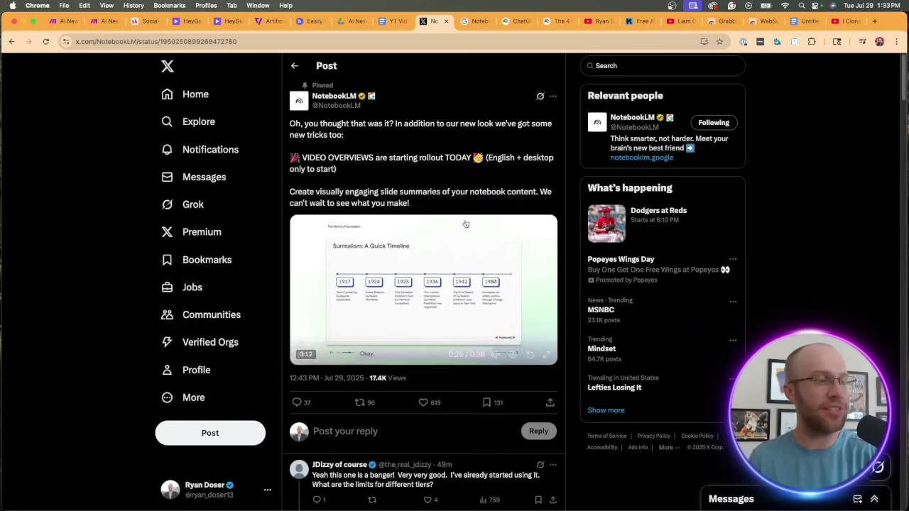
# Bring up the Keyword blog article and scroll to its Now rolling out Video Overviews section
pyautogui.click(475, 21)
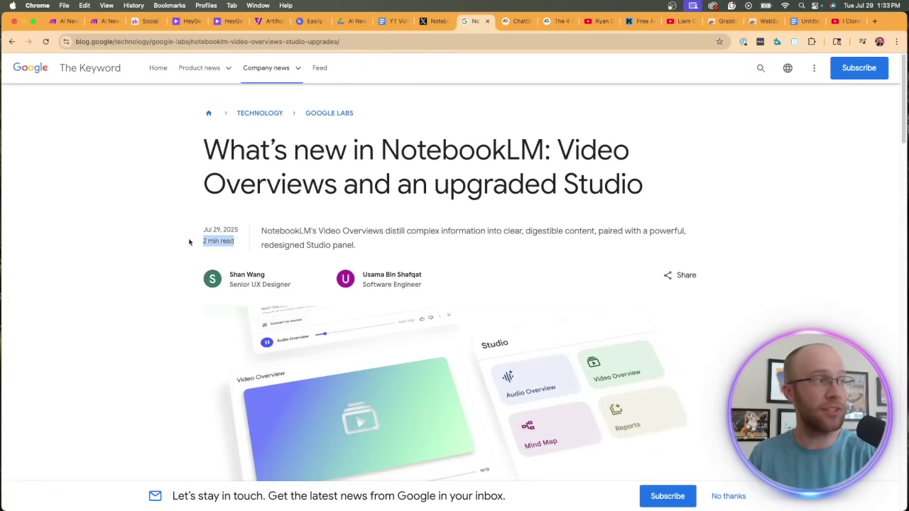
pyautogui.scroll(-3, 485, 286)
pyautogui.scroll(-5, 485, 287)
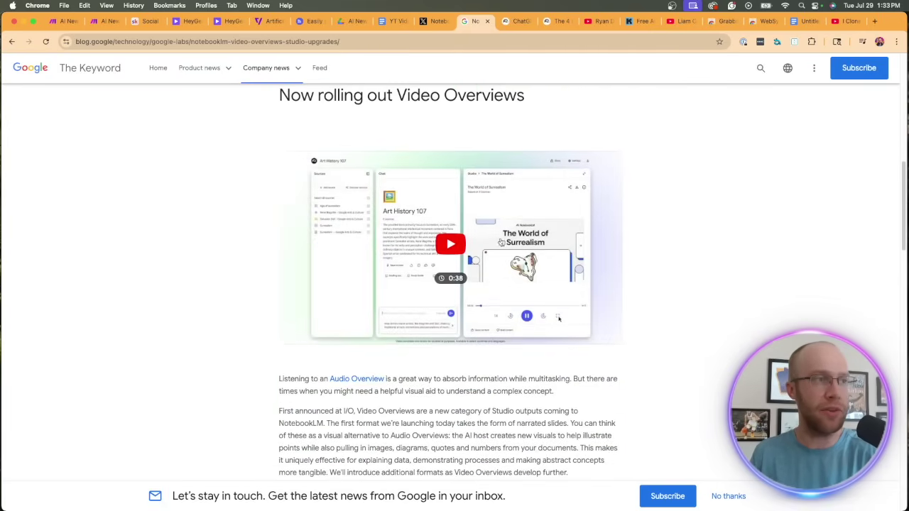
pyautogui.scroll(-5, 522, 235)
pyautogui.scroll(-2, 468, 325)
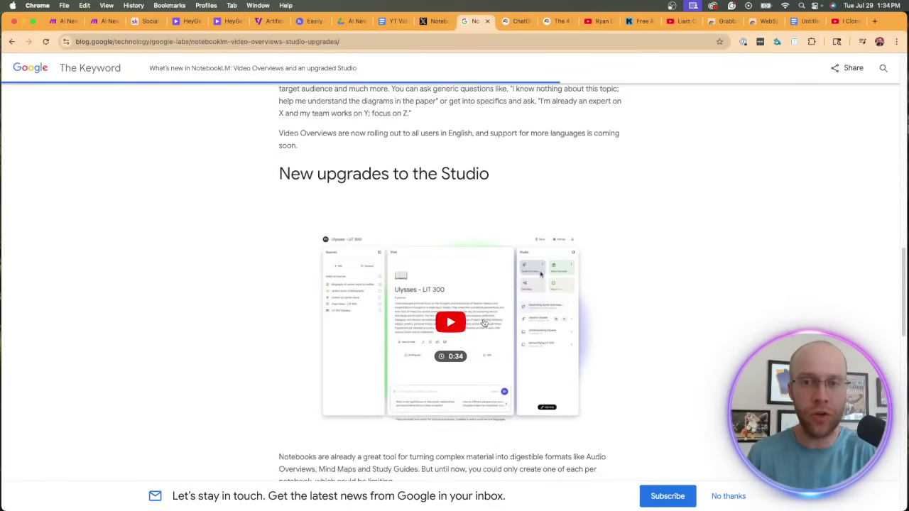
pyautogui.scroll(-6, 539, 298)
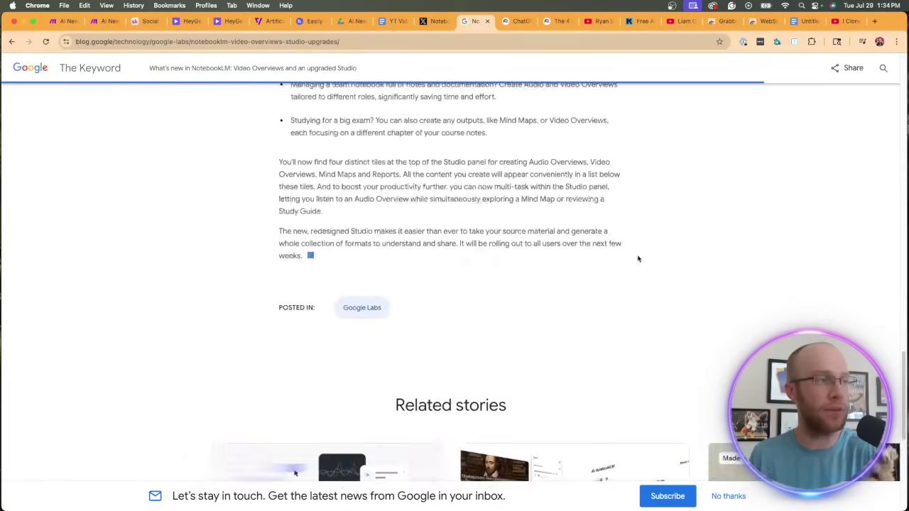
pyautogui.scroll(8, 644, 253)
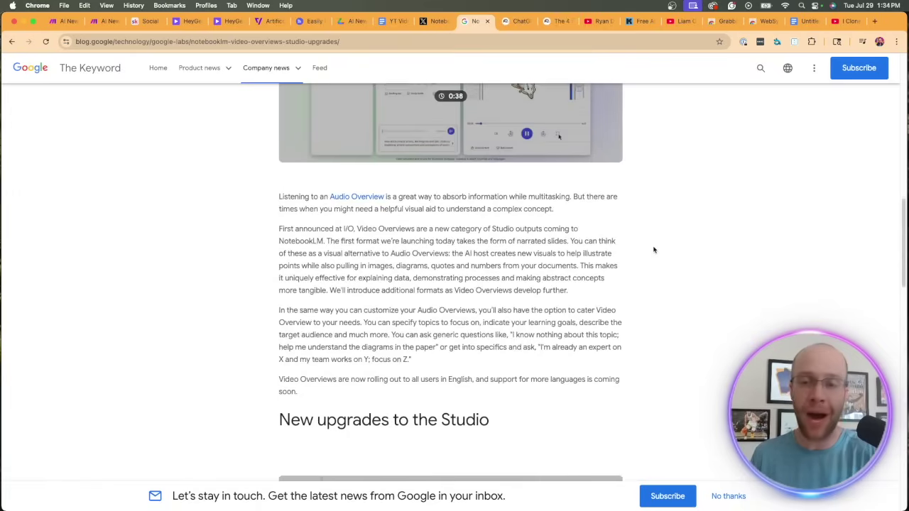
pyautogui.scroll(2, 653, 249)
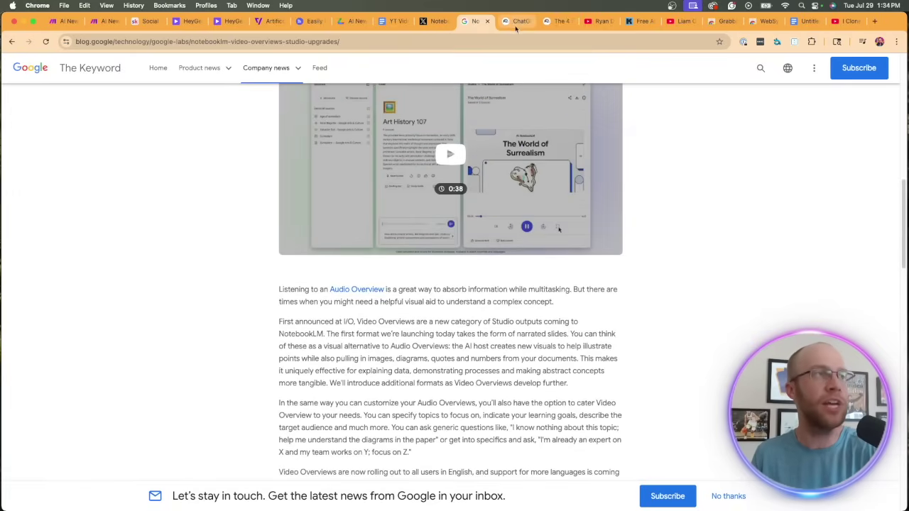
# Return to the ChatGPT Hacks notebook after briefly visiting The 4 Hour Work Week notebook
pyautogui.click(517, 21)
pyautogui.click(558, 21)
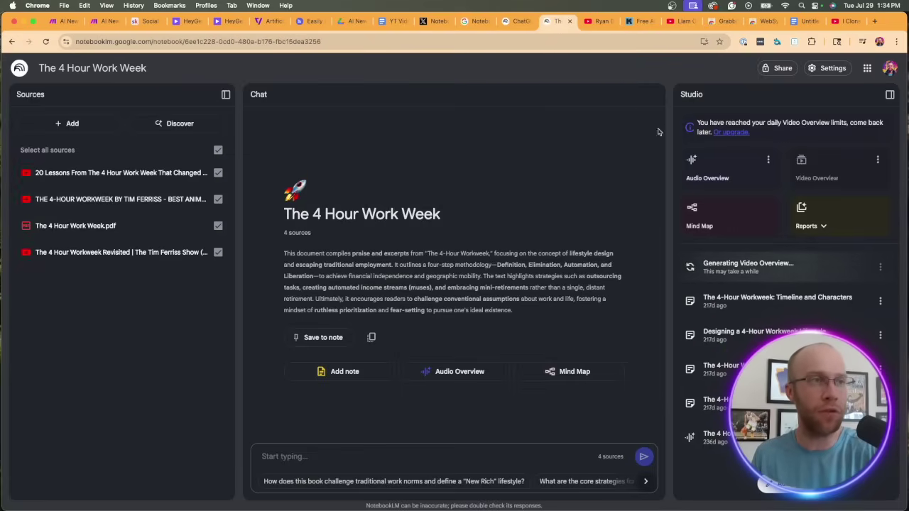
pyautogui.click(509, 24)
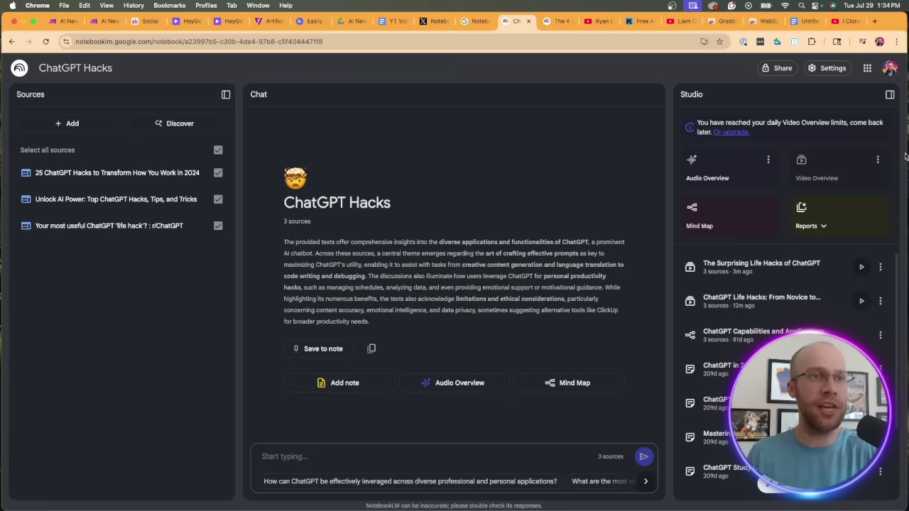
# Narrow and re-widen the window, then highlight the daily Video Overview limit notice
pyautogui.moveTo(906, 152); pyautogui.dragTo(721, 151)
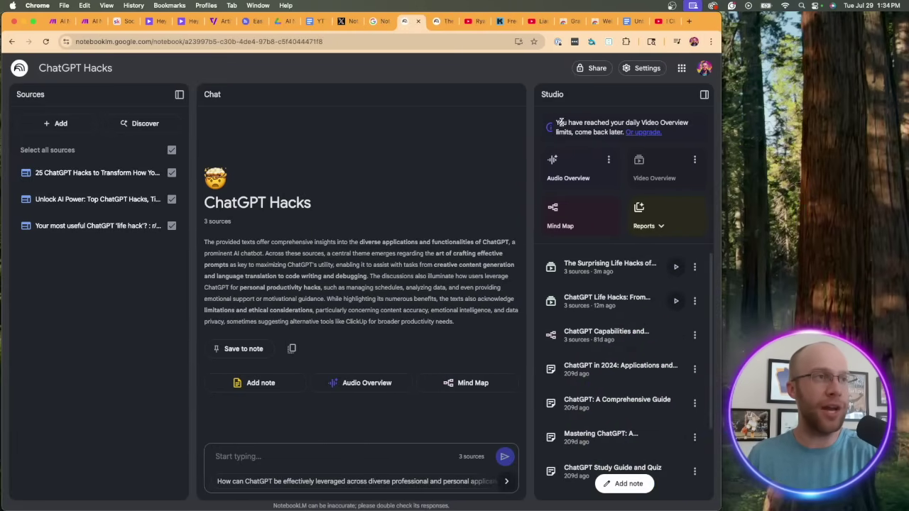
pyautogui.moveTo(720, 123); pyautogui.dragTo(794, 123)
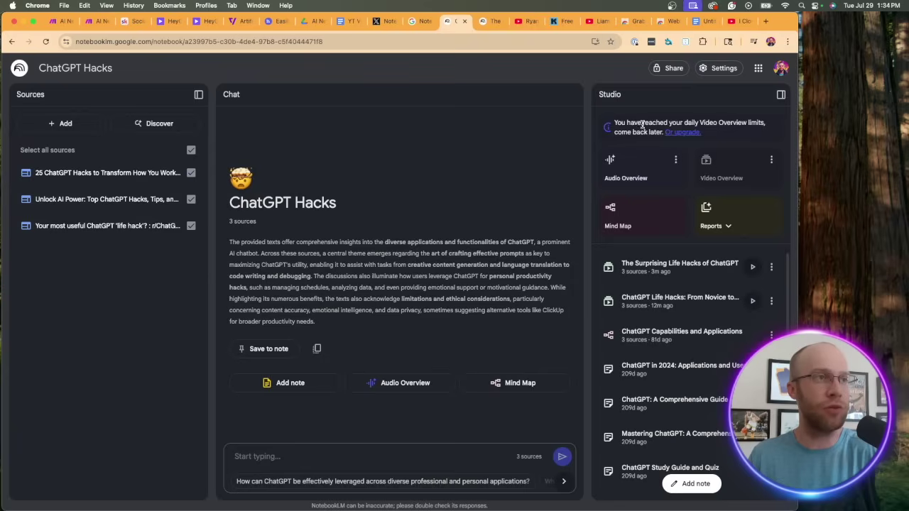
pyautogui.moveTo(634, 122); pyautogui.dragTo(686, 137)
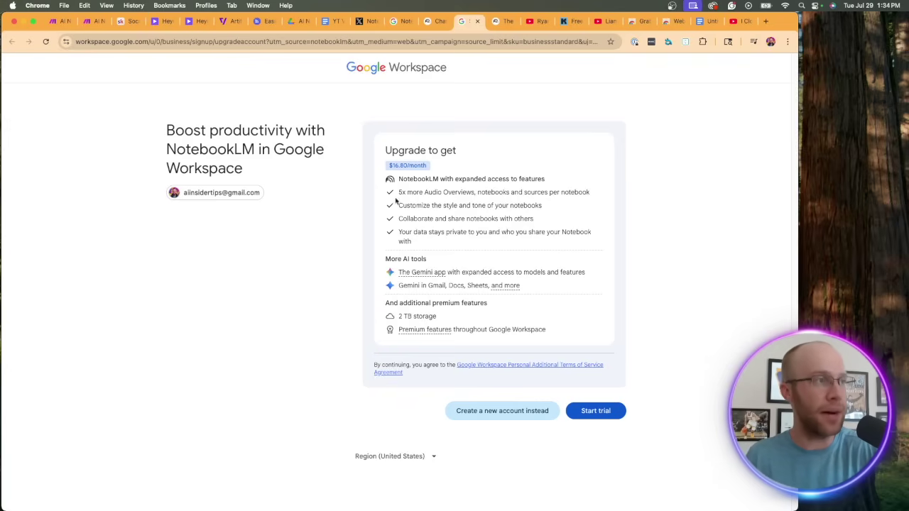
# Highlight the 5x more Audio Overviews benefit, then widen the window to full screen width
pyautogui.moveTo(399, 193); pyautogui.dragTo(423, 193)
pyautogui.click(462, 192)
pyautogui.click(423, 192)
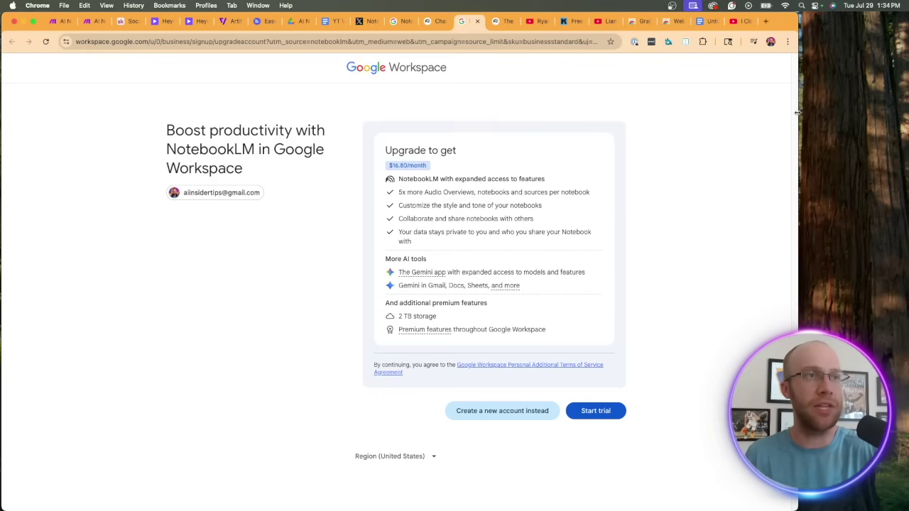
pyautogui.moveTo(798, 114); pyautogui.dragTo(900, 113)
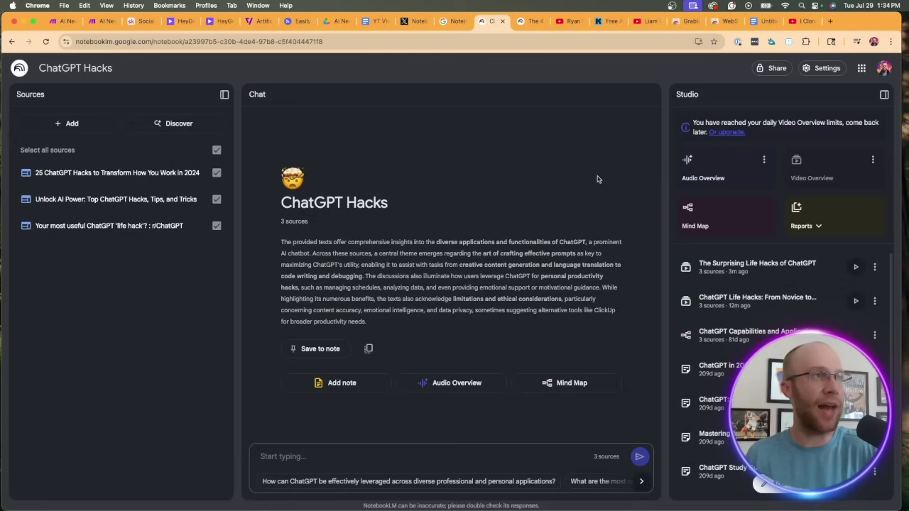
pyautogui.click(541, 21)
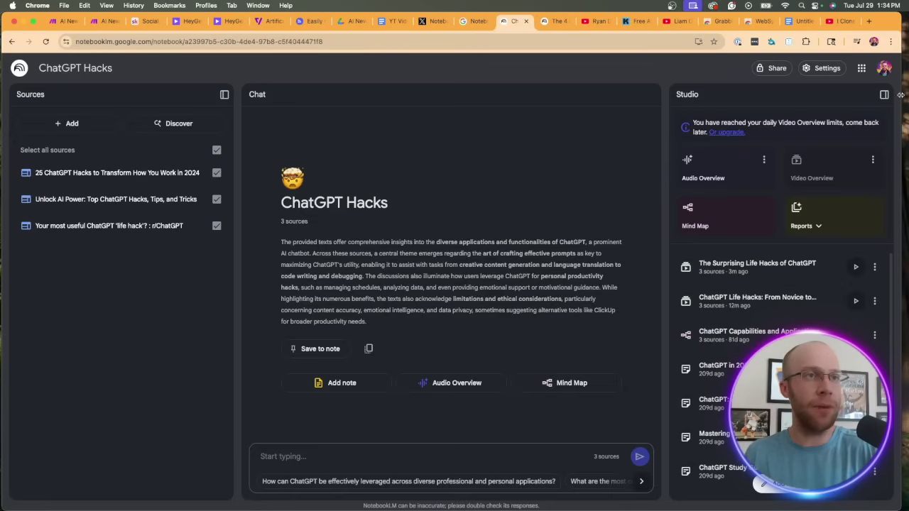
pyautogui.moveTo(899, 94); pyautogui.dragTo(726, 95)
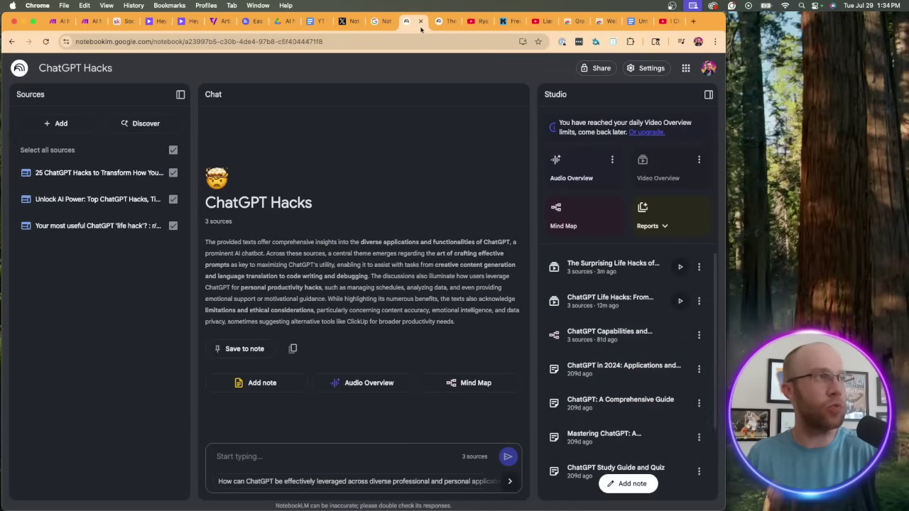
pyautogui.click(444, 21)
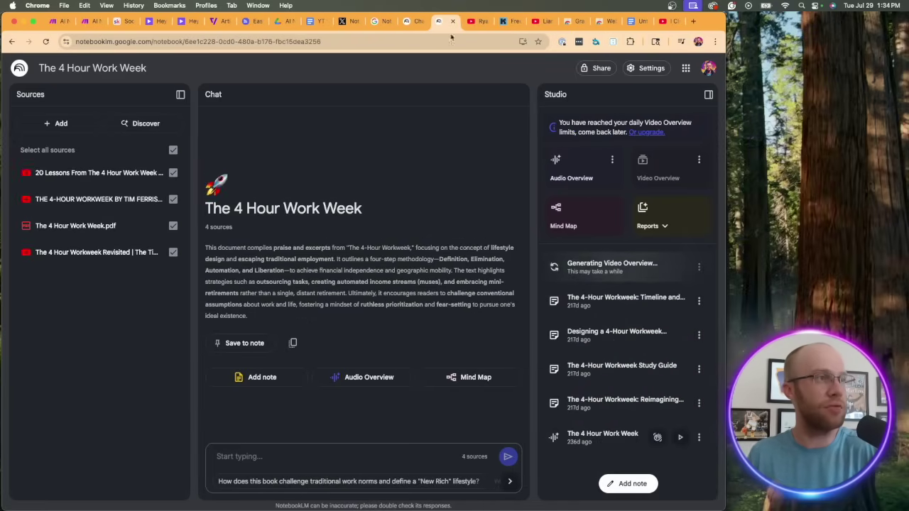
pyautogui.click(415, 24)
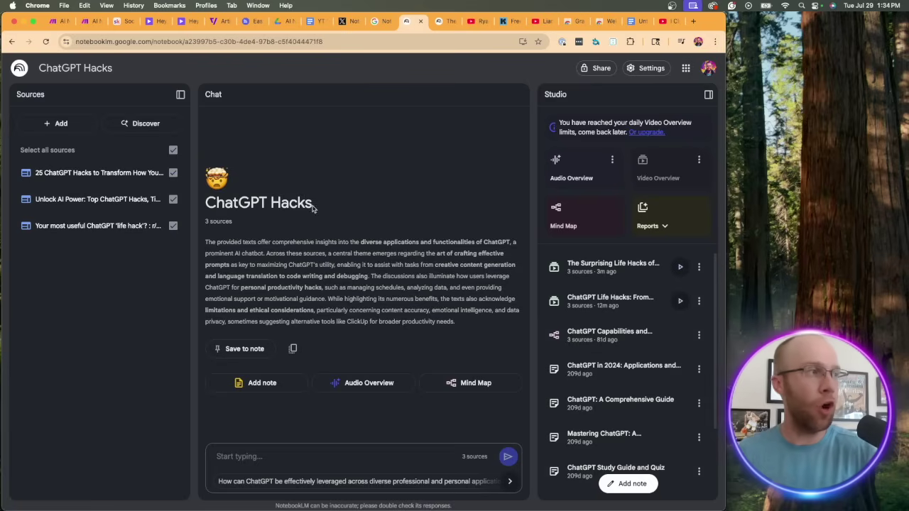
pyautogui.moveTo(312, 206); pyautogui.dragTo(205, 204)
pyautogui.click(269, 202)
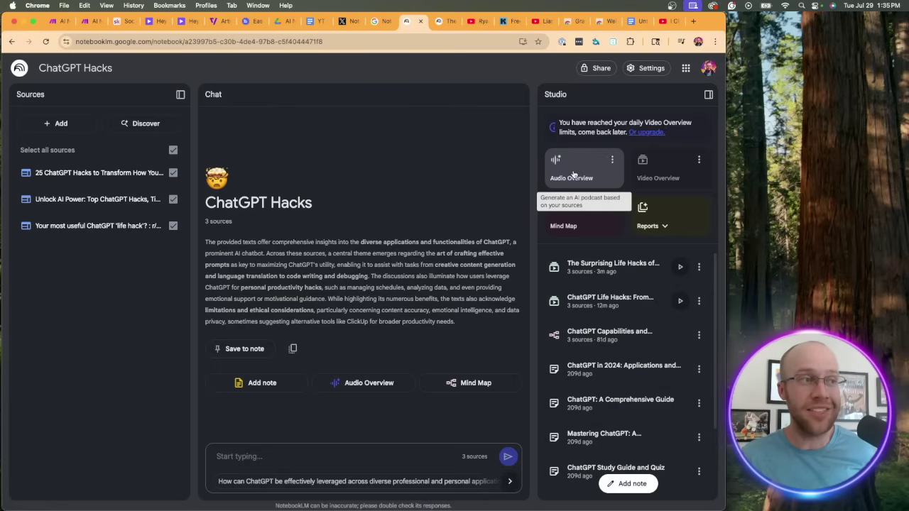
pyautogui.click(602, 225)
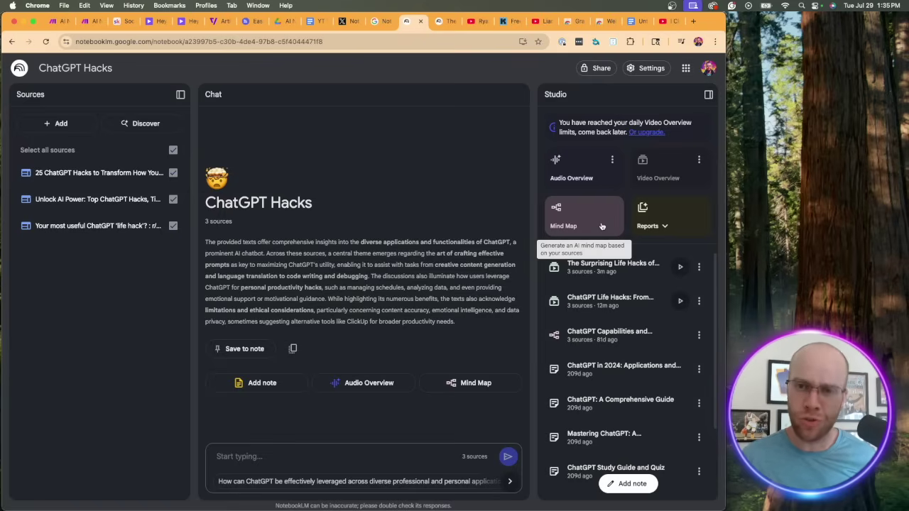
pyautogui.click(663, 220)
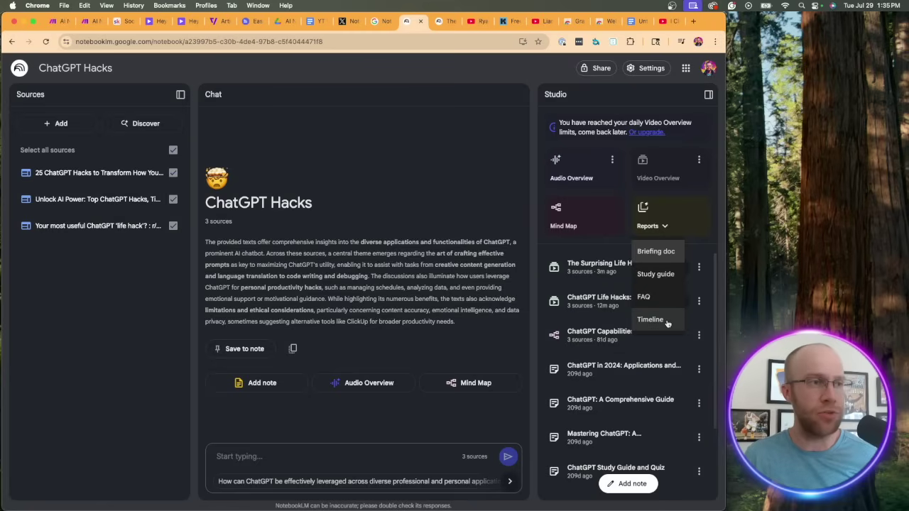
pyautogui.click(478, 189)
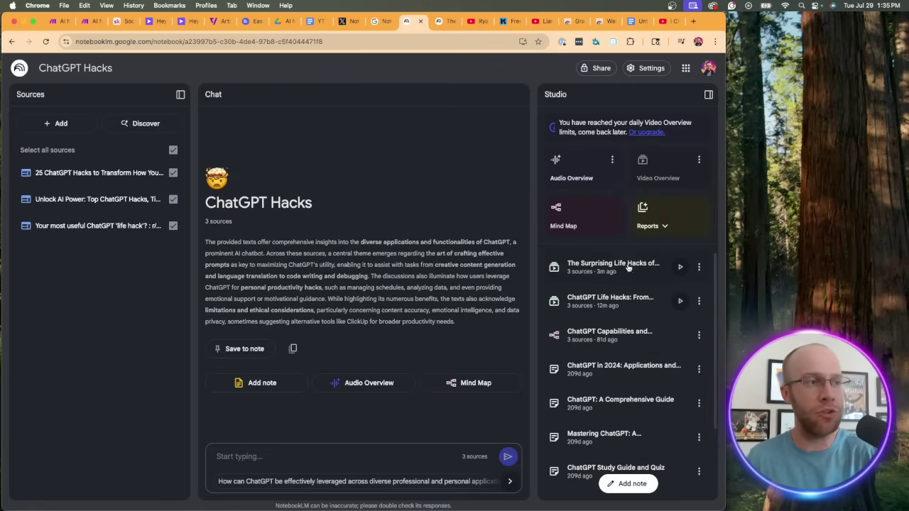
# Play the ChatGPT Life Hacks video overview, skip ahead and pause it at 00:34
pyautogui.click(628, 311)
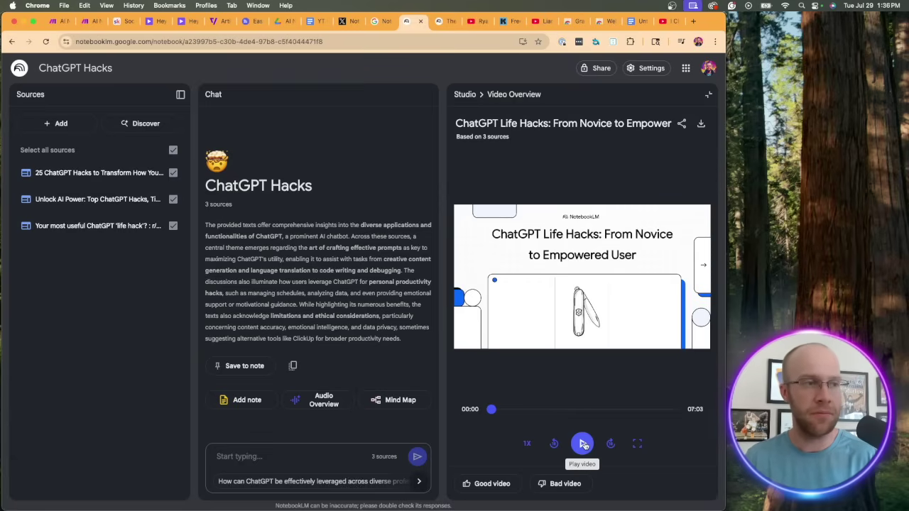
pyautogui.click(584, 445)
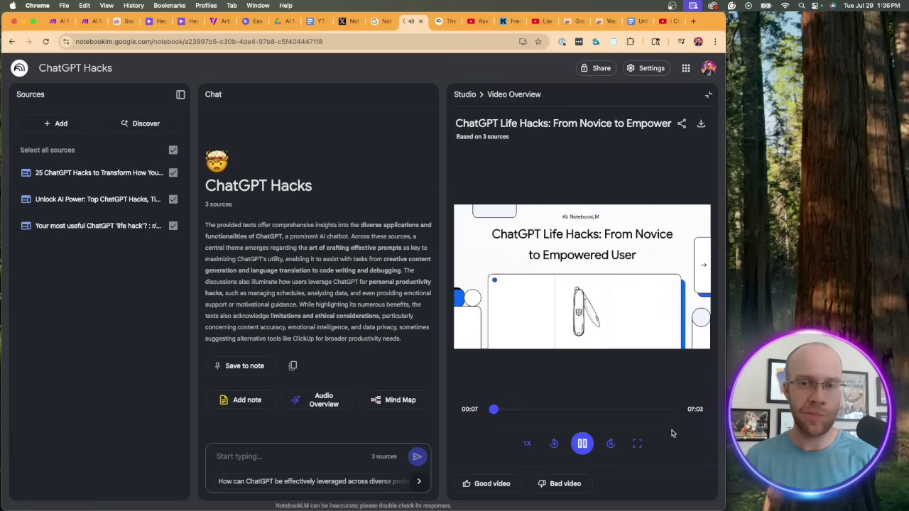
pyautogui.click(584, 443)
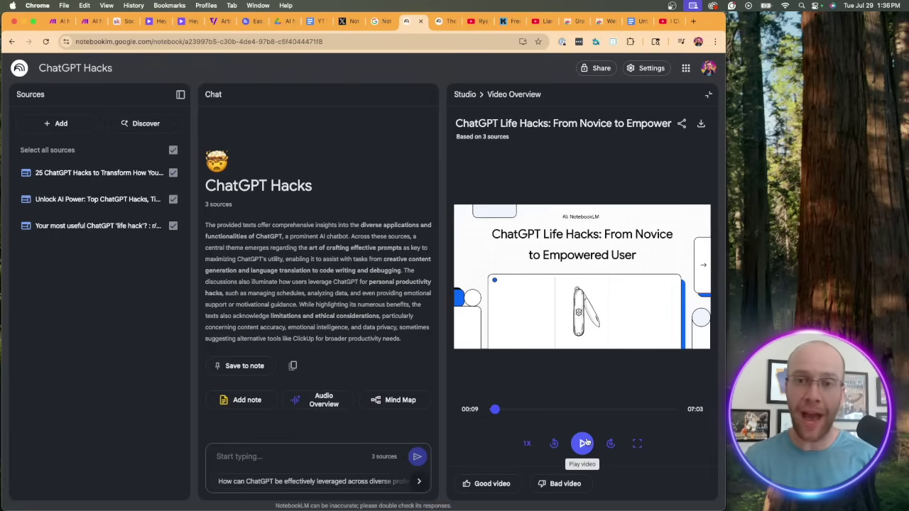
pyautogui.click(583, 443)
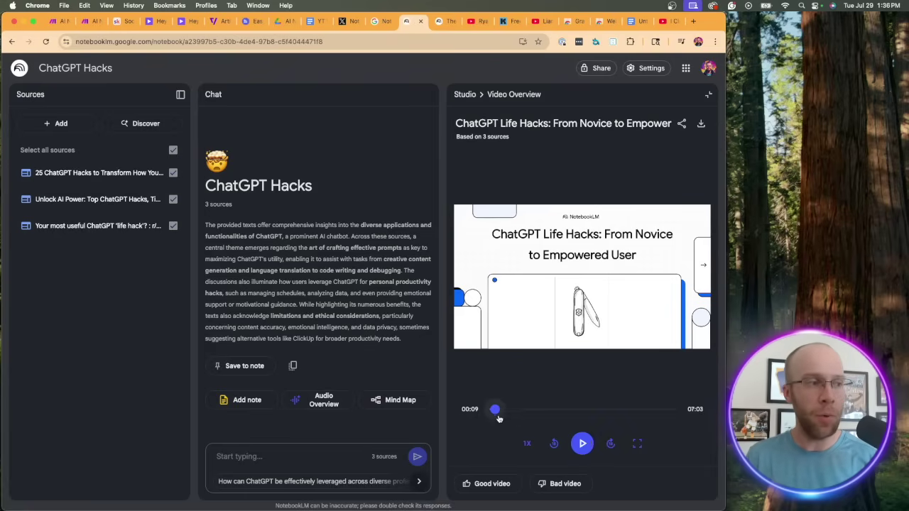
pyautogui.moveTo(496, 410); pyautogui.dragTo(506, 410)
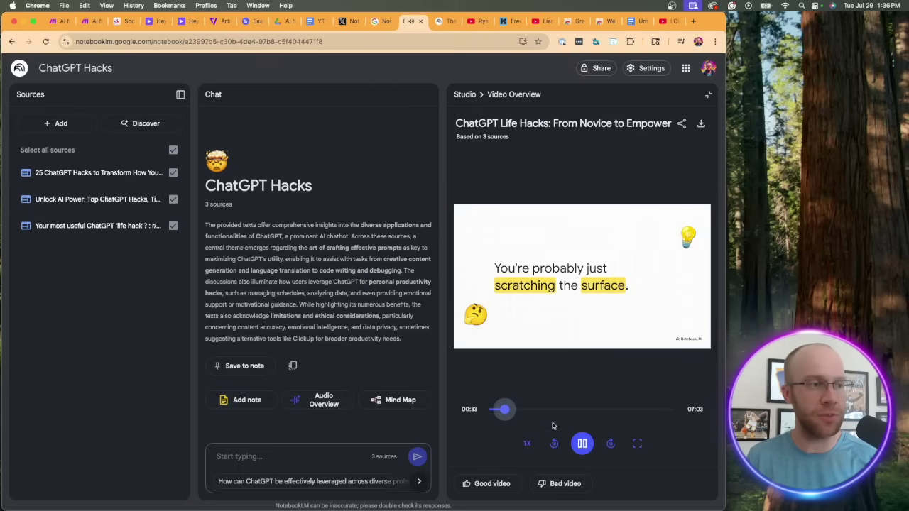
pyautogui.click(575, 444)
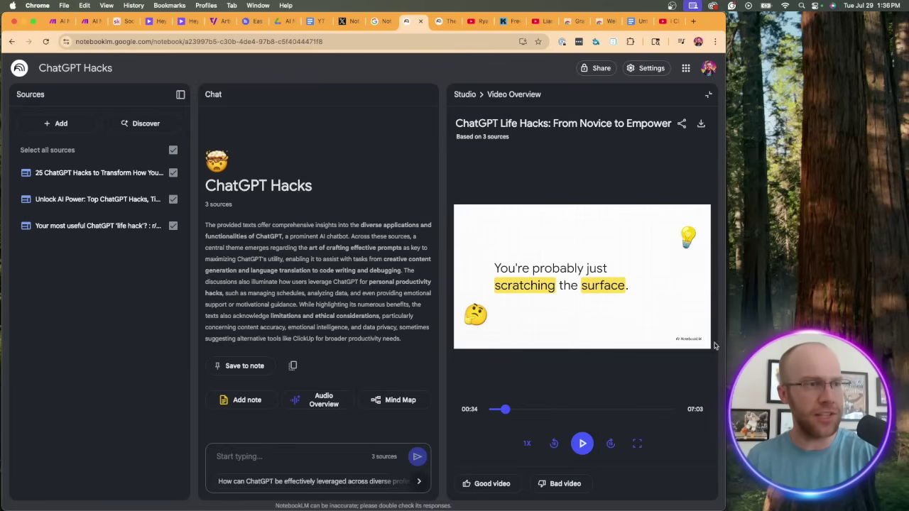
pyautogui.moveTo(727, 334); pyautogui.dragTo(895, 331)
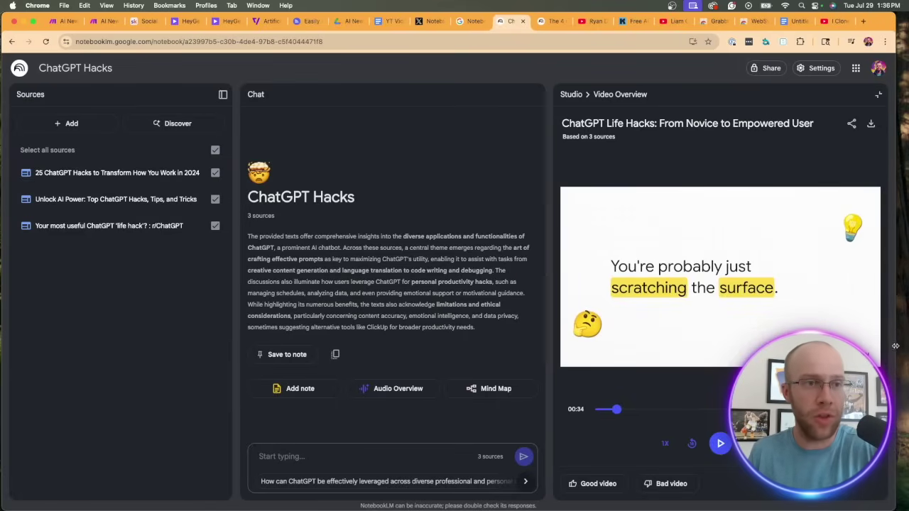
pyautogui.moveTo(893, 346); pyautogui.dragTo(747, 356)
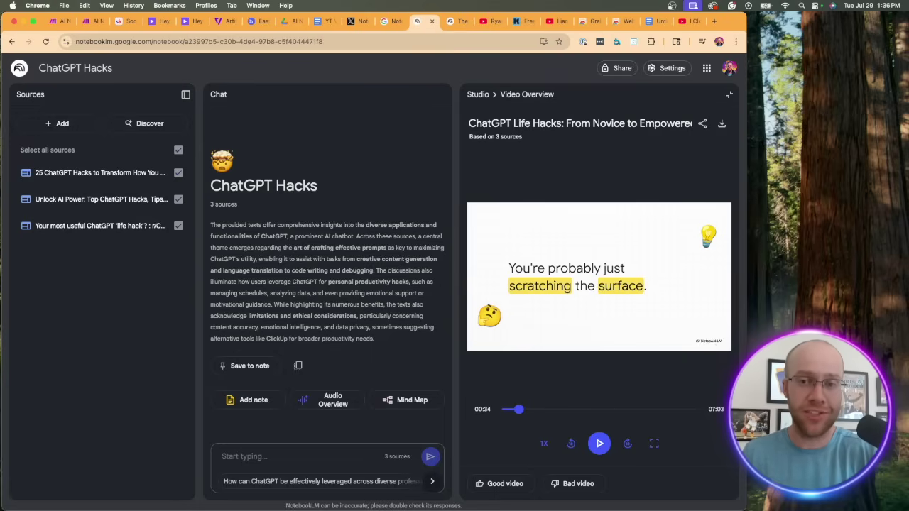
# Make the Chrome window full screen with Ctrl+Cmd+F
pyautogui.press('ctrl+super+f')
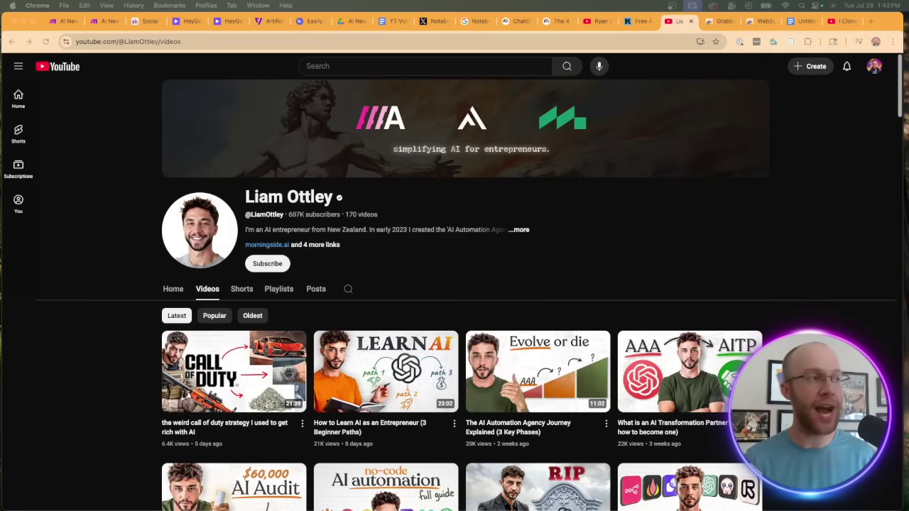
# Open and close the channel description, view Popular videos, then go back to Latest uploads
pyautogui.moveTo(335, 198); pyautogui.dragTo(260, 198)
pyautogui.click(304, 231)
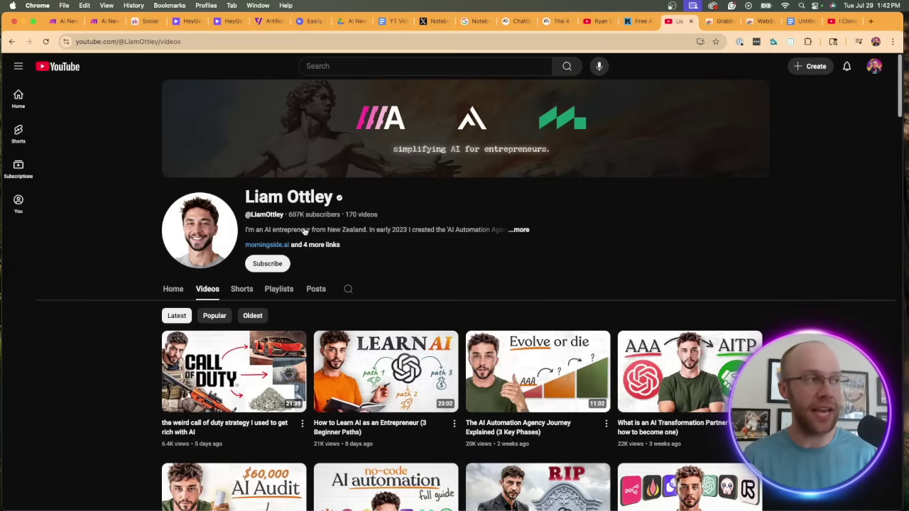
pyautogui.click(663, 217)
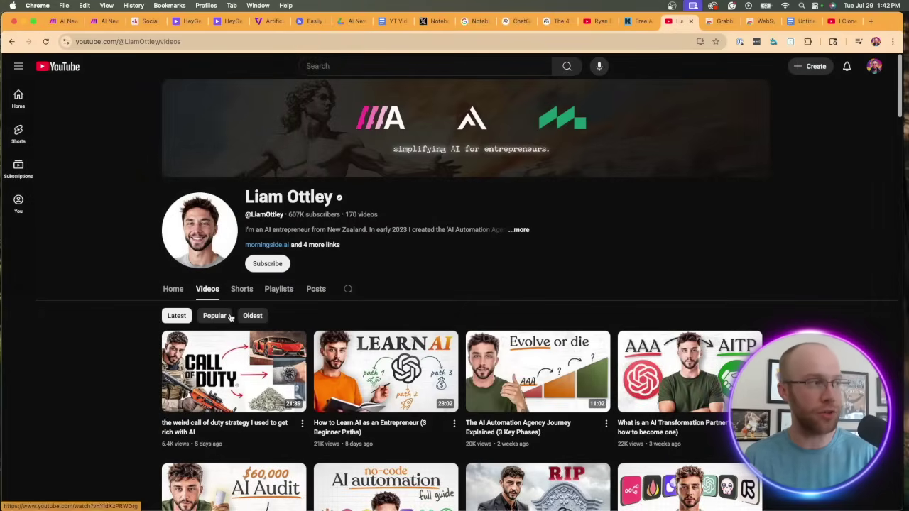
pyautogui.click(229, 316)
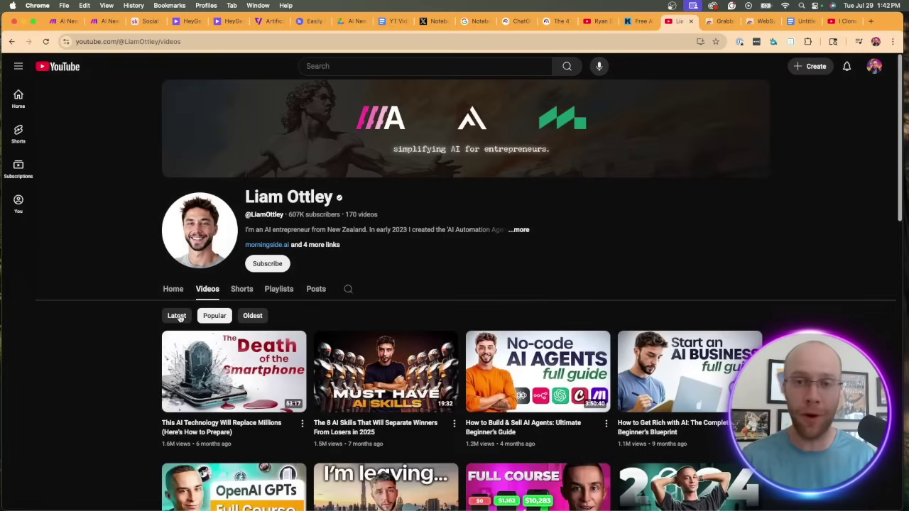
pyautogui.click(178, 317)
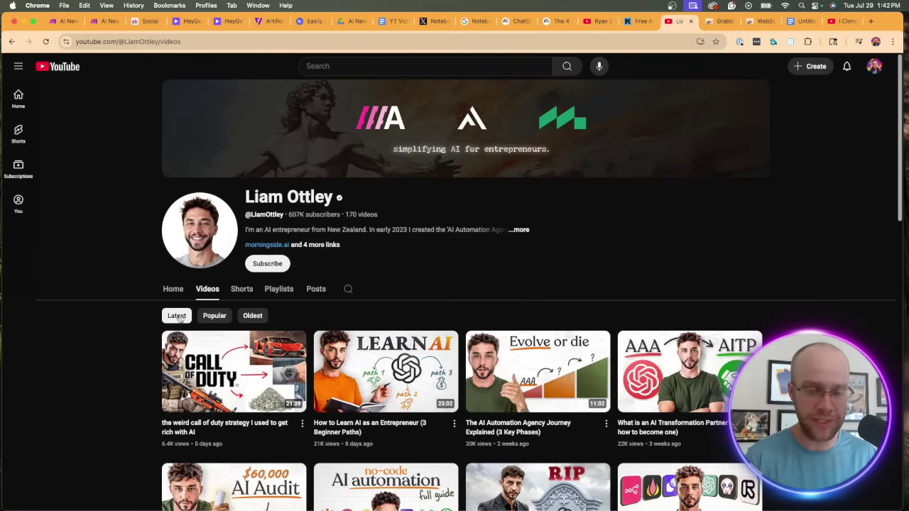
# View the Grabbit and WebSync store pages, then open Grabbit's toolbar popup
pyautogui.click(720, 21)
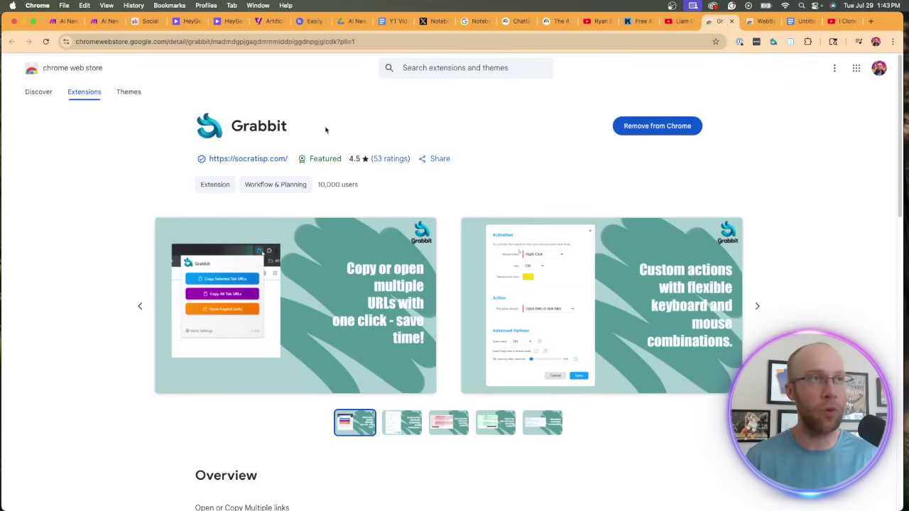
pyautogui.click(752, 21)
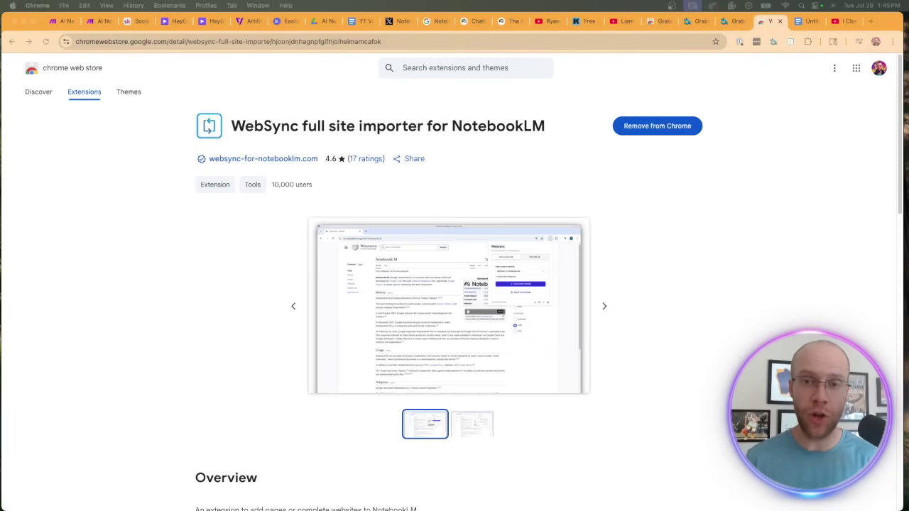
pyautogui.click(773, 41)
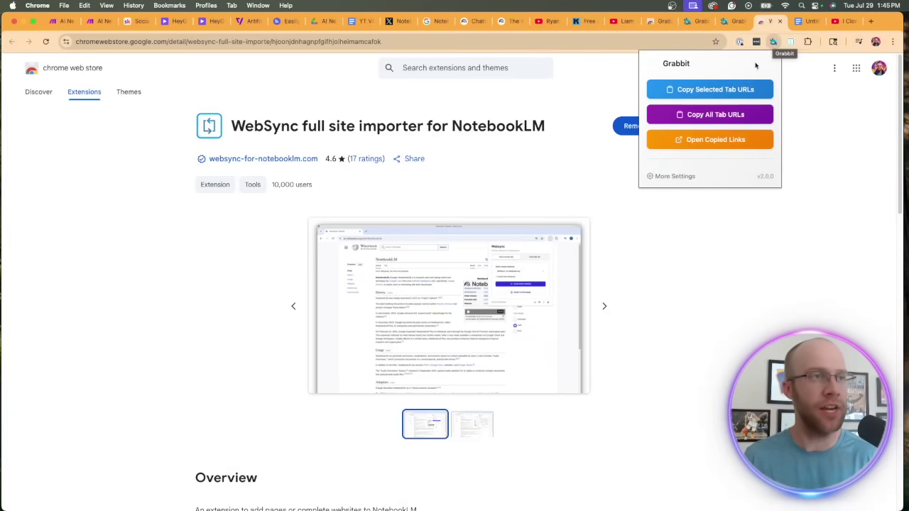
# In Grabbit's settings, add a new action triggered by Left Click with Option
pyautogui.click(674, 176)
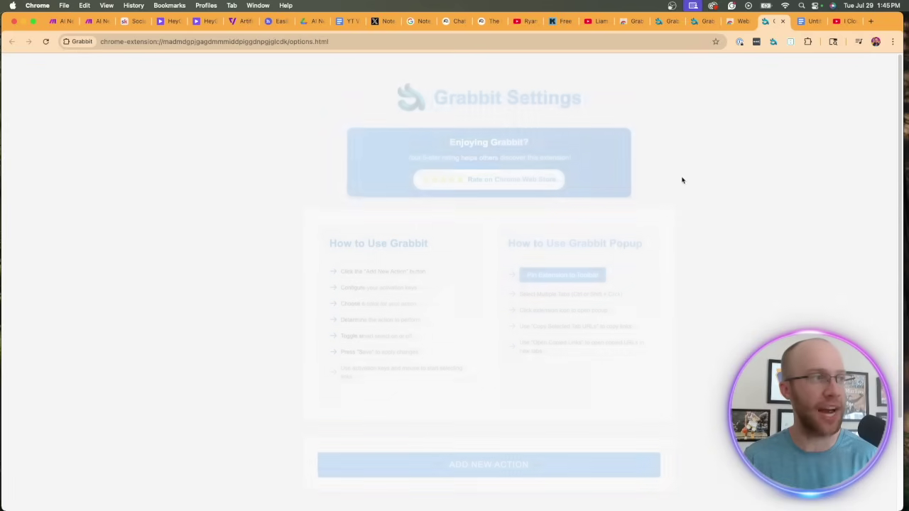
pyautogui.scroll(-1, 562, 447)
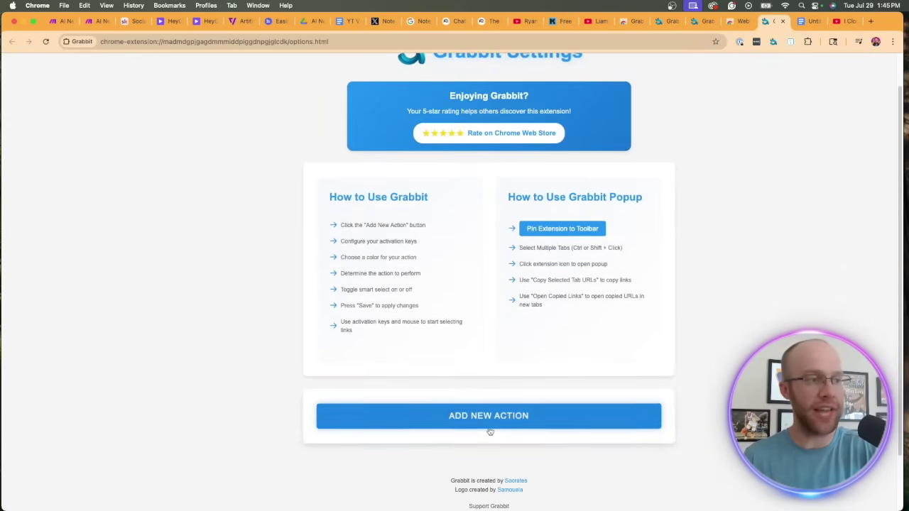
pyautogui.click(487, 428)
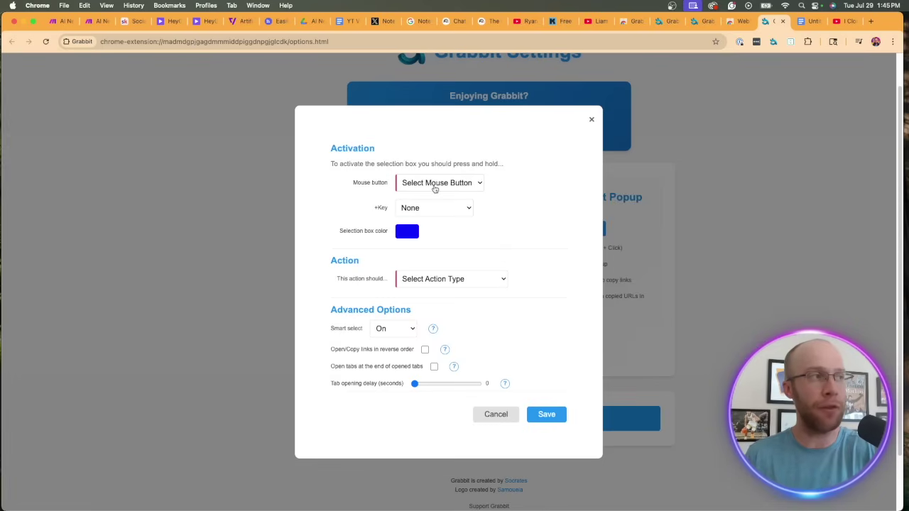
pyautogui.click(437, 186)
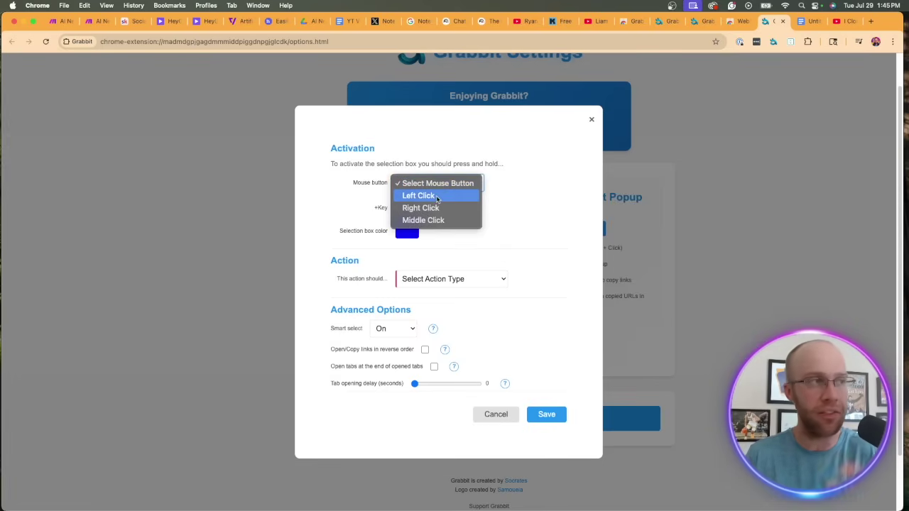
pyautogui.click(458, 194)
pyautogui.click(440, 209)
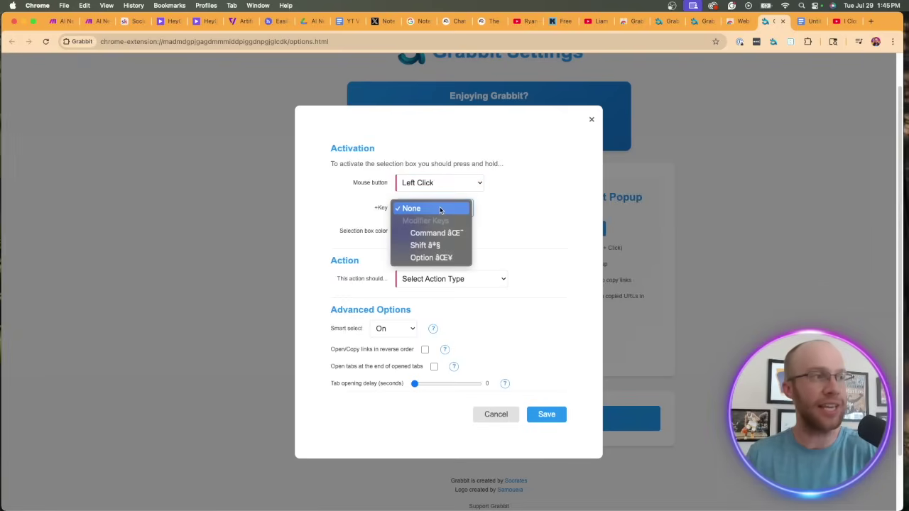
pyautogui.click(436, 258)
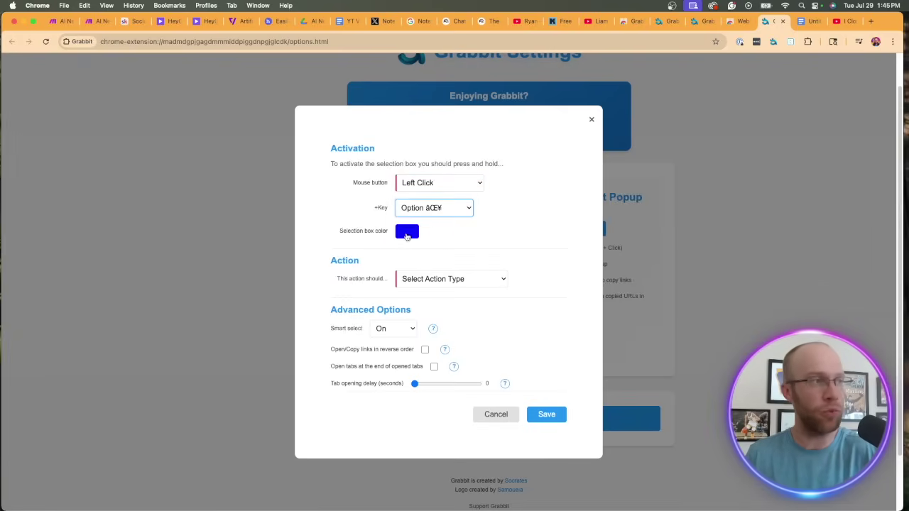
# Give the action an aqua-green selection colour and Copy URLs to clipboard, then save it
pyautogui.click(407, 232)
pyautogui.moveTo(455, 315)
pyautogui.mouseDown()
pyautogui.moveTo(487, 316)
pyautogui.moveTo(470, 321)
pyautogui.mouseUp()
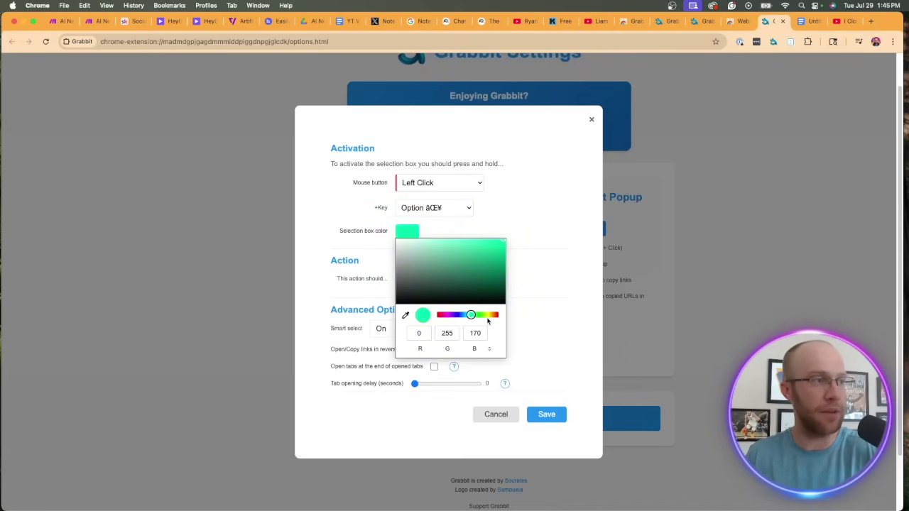
pyautogui.click(529, 329)
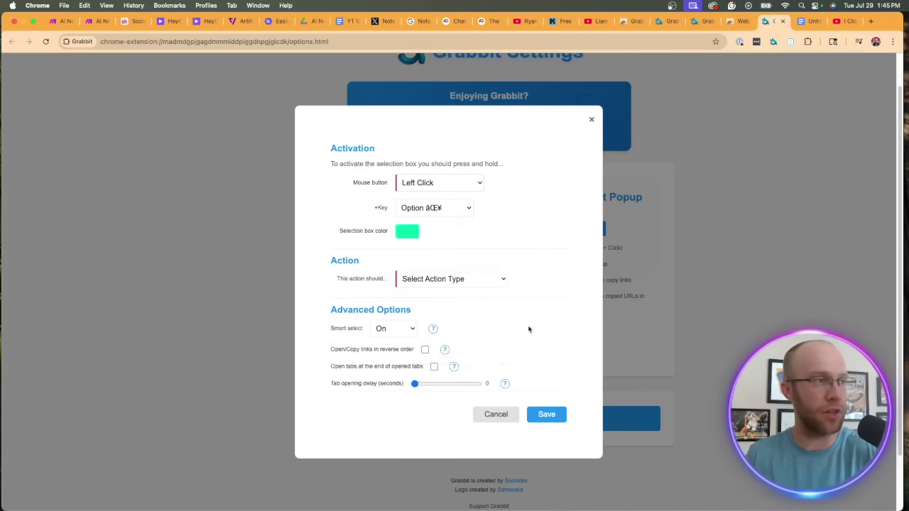
pyautogui.click(437, 282)
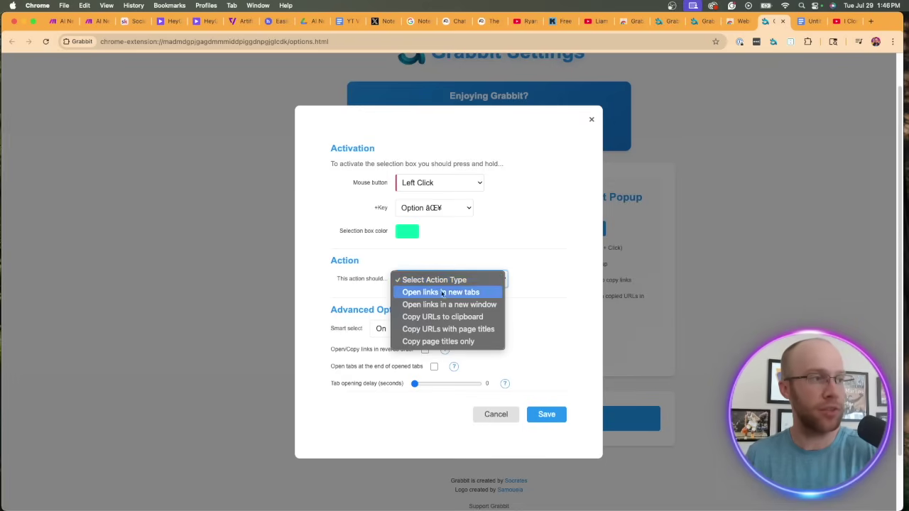
pyautogui.click(439, 321)
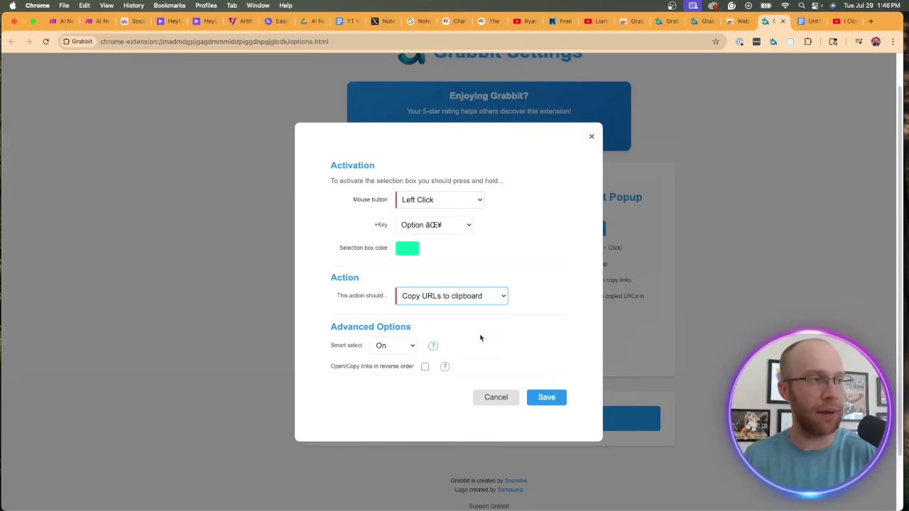
pyautogui.click(545, 397)
# Drag a Grabbit box over the channel's latest video thumbnails to copy their 12 URLs
pyautogui.scroll(-2, 419, 387)
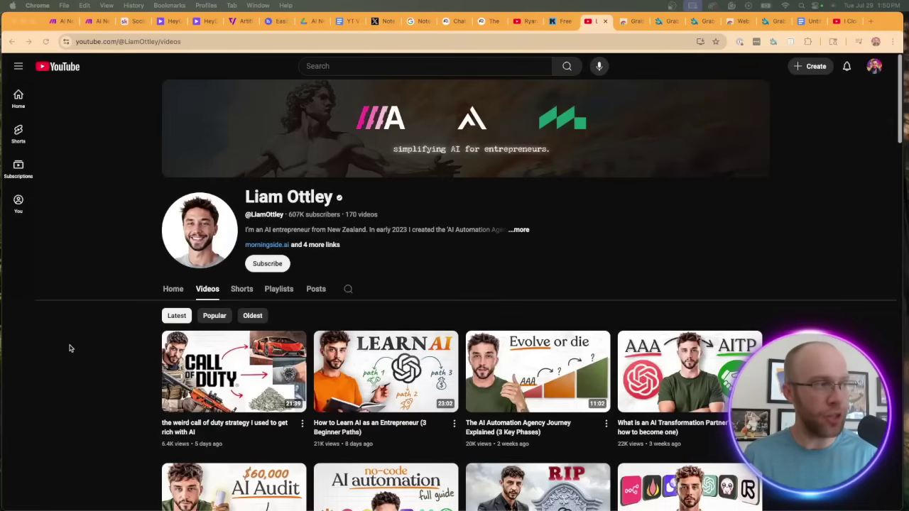
pyautogui.click(143, 295)
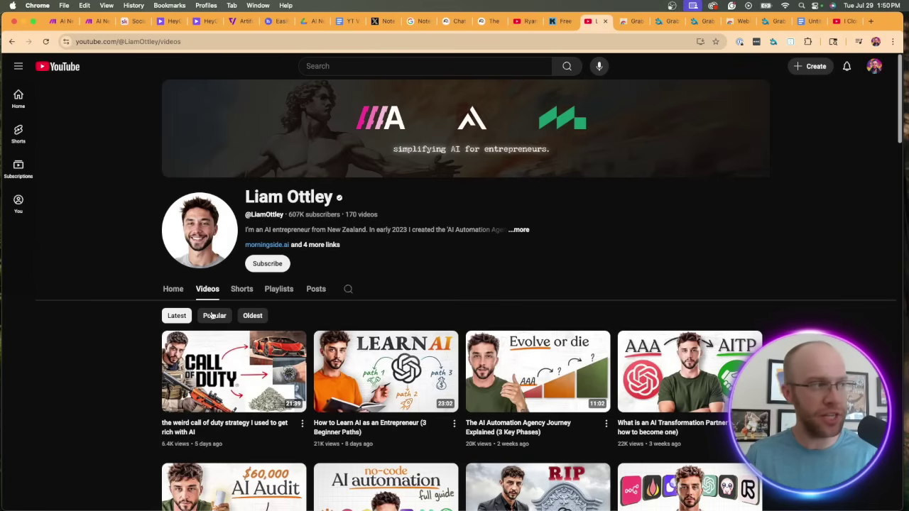
pyautogui.scroll(-3, 154, 230)
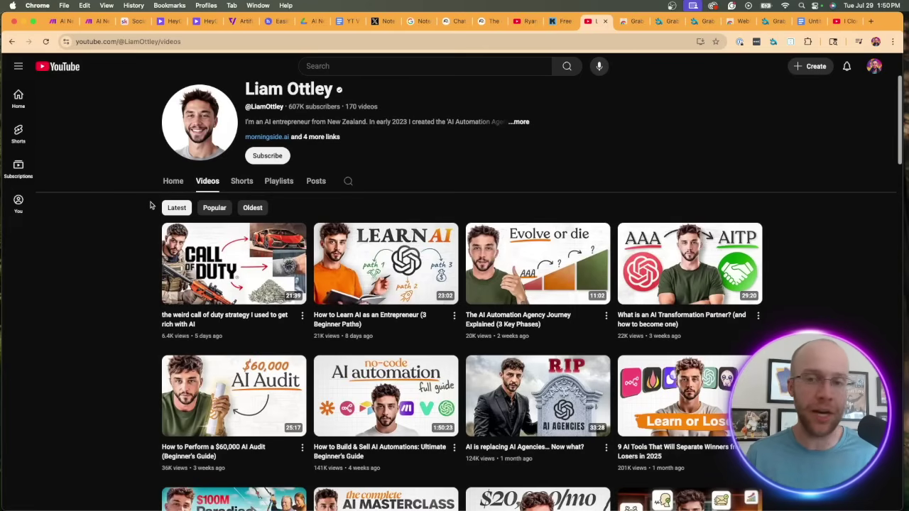
pyautogui.moveTo(147, 197); pyautogui.dragTo(765, 502)
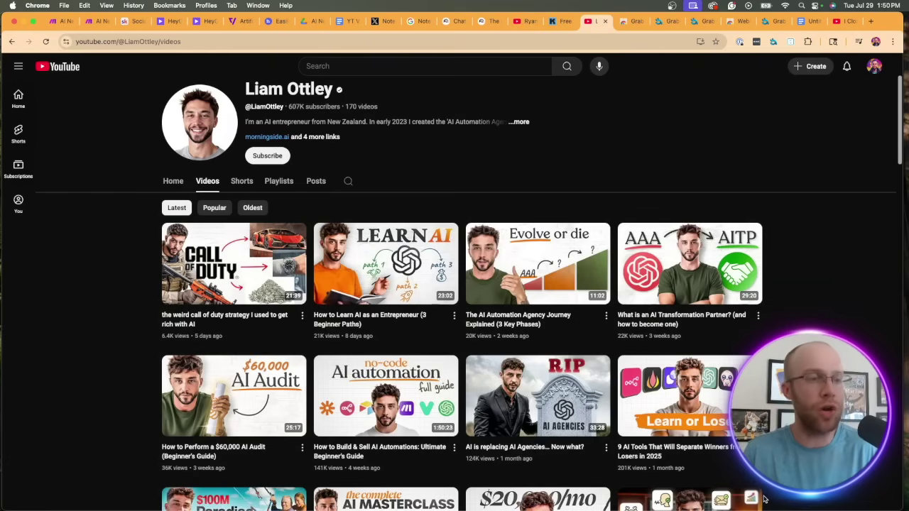
# In WebSync, choose the 'from URL list' import and keep the existing YouTube notebook as target
pyautogui.click(791, 42)
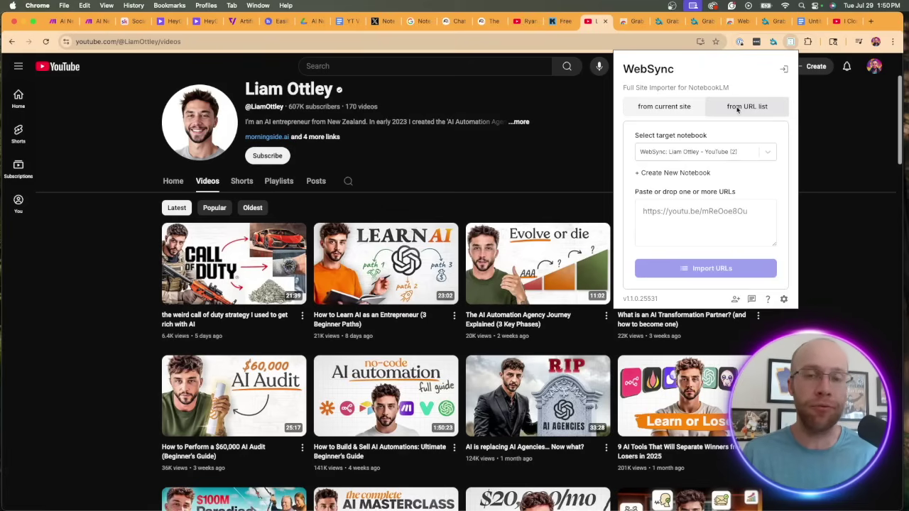
pyautogui.click(670, 110)
pyautogui.click(737, 107)
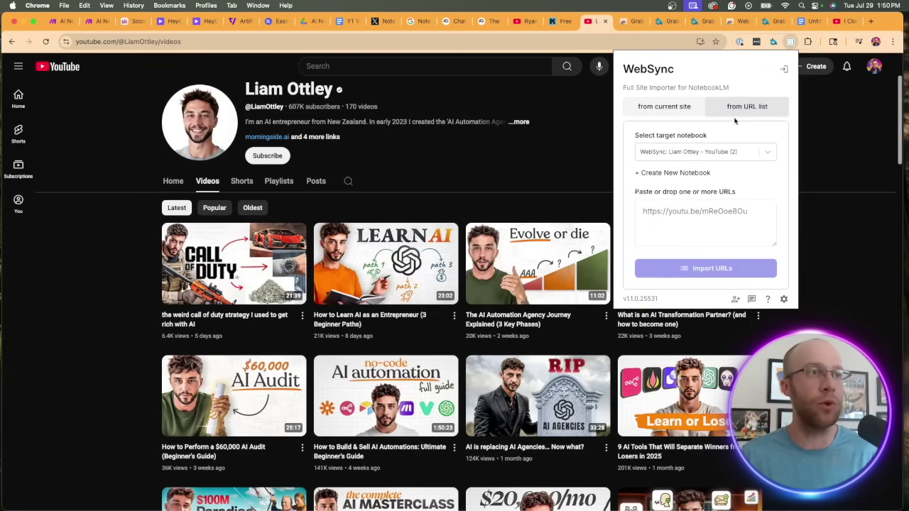
pyautogui.click(677, 151)
pyautogui.click(683, 153)
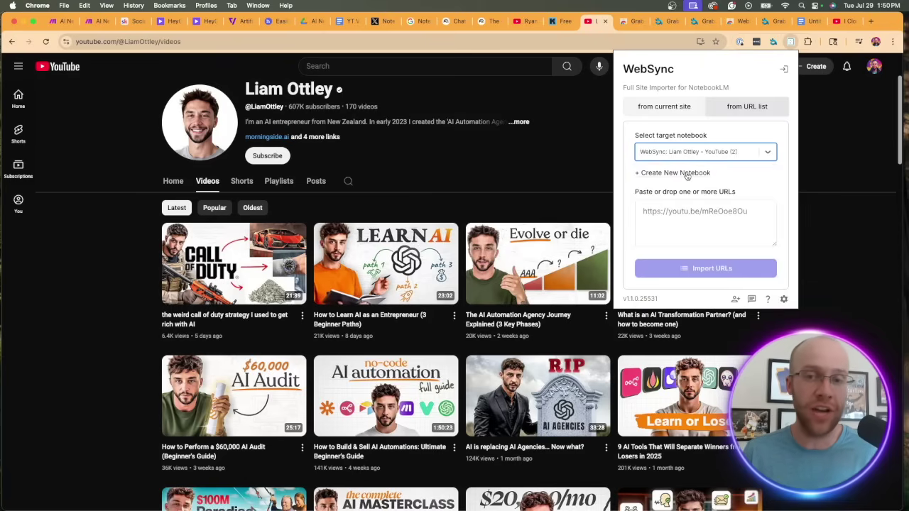
# Paste the 12 copied video URLs and import them into the notebook
pyautogui.click(687, 211)
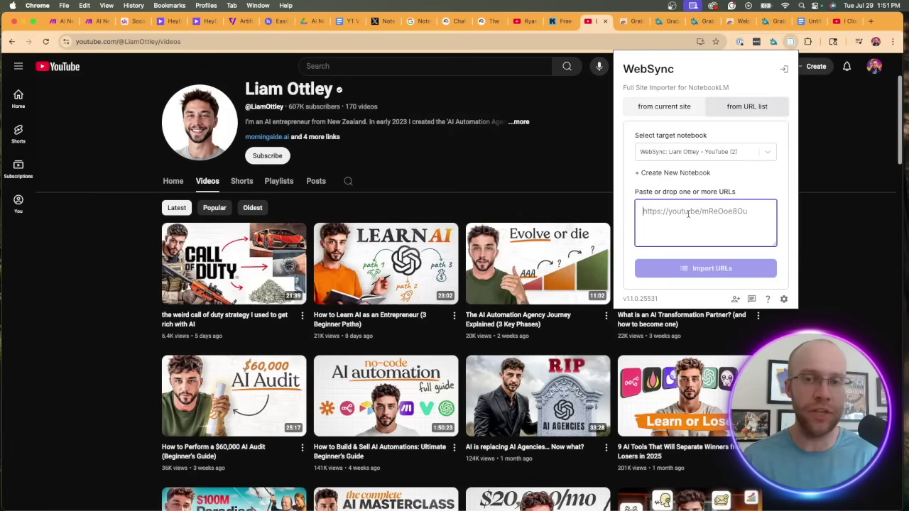
pyautogui.press('super+v')
pyautogui.press('super+a')
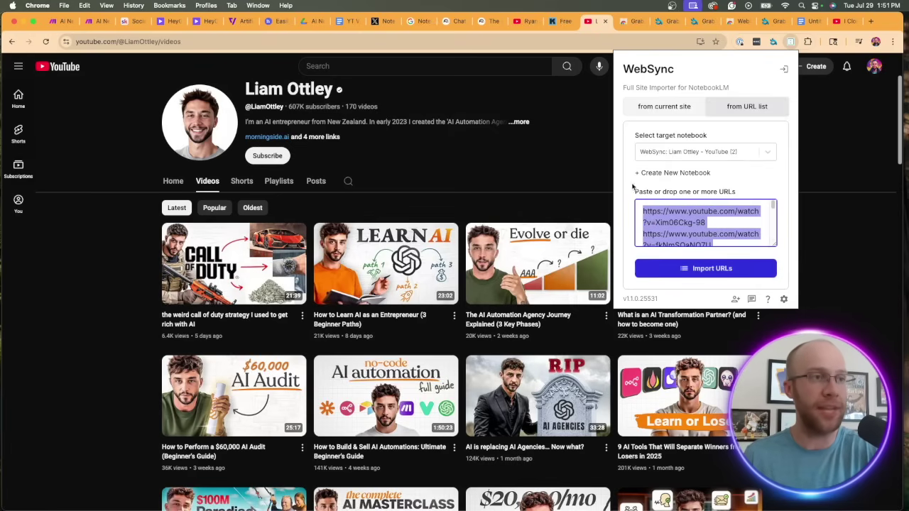
pyautogui.click(685, 211)
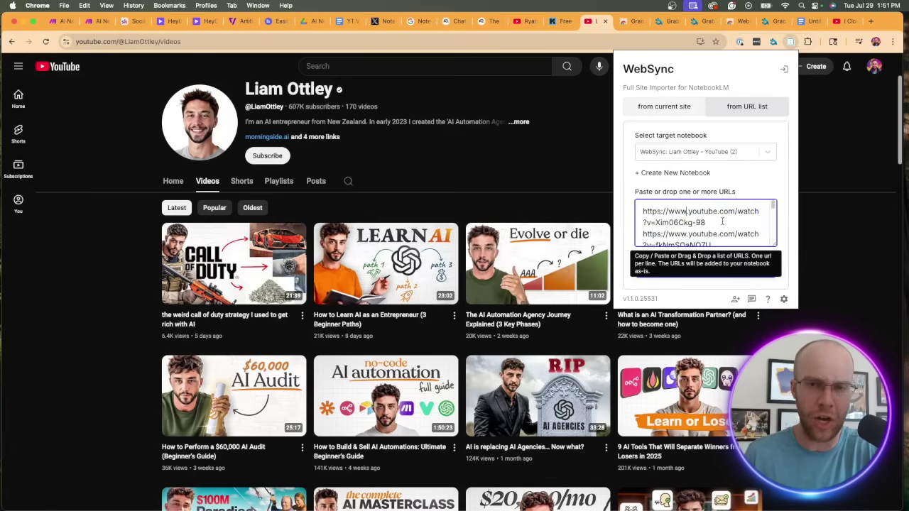
pyautogui.scroll(-3, 710, 223)
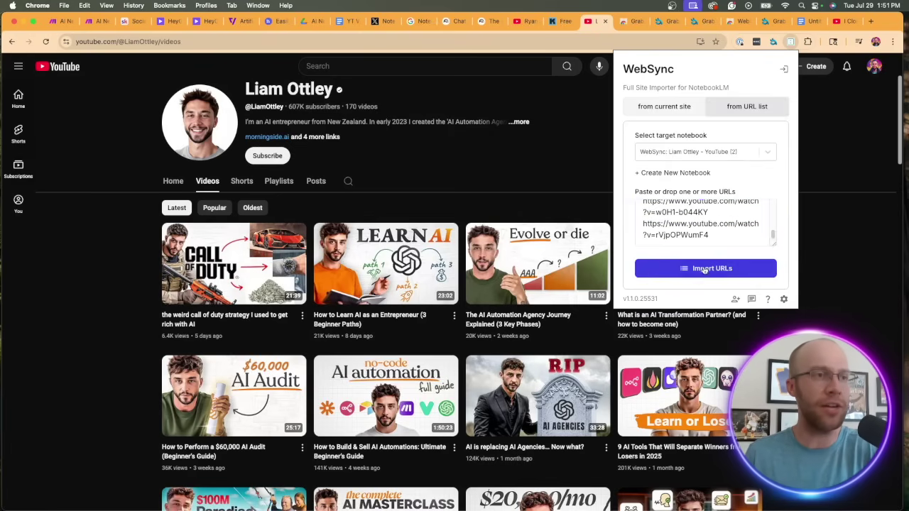
pyautogui.click(714, 266)
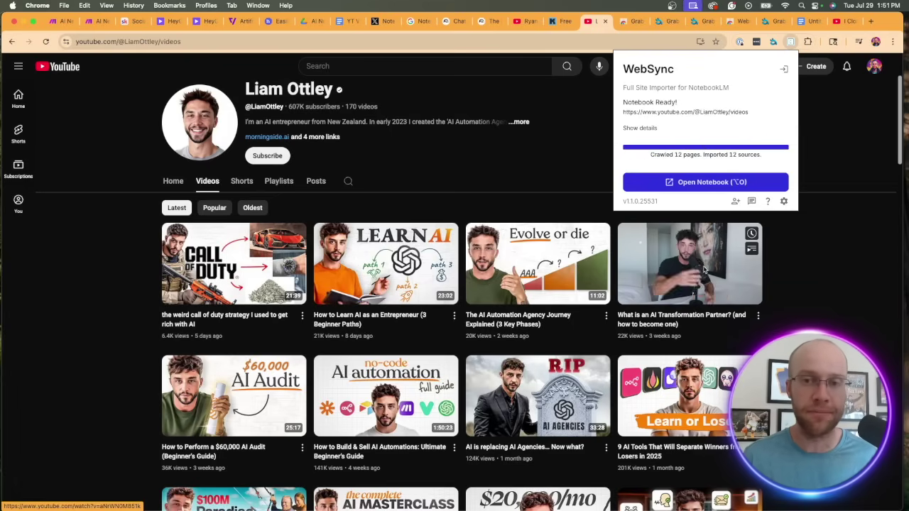
# Open the imported 12-source notebook, then go back to the creator's YouTube Videos tab
pyautogui.click(708, 183)
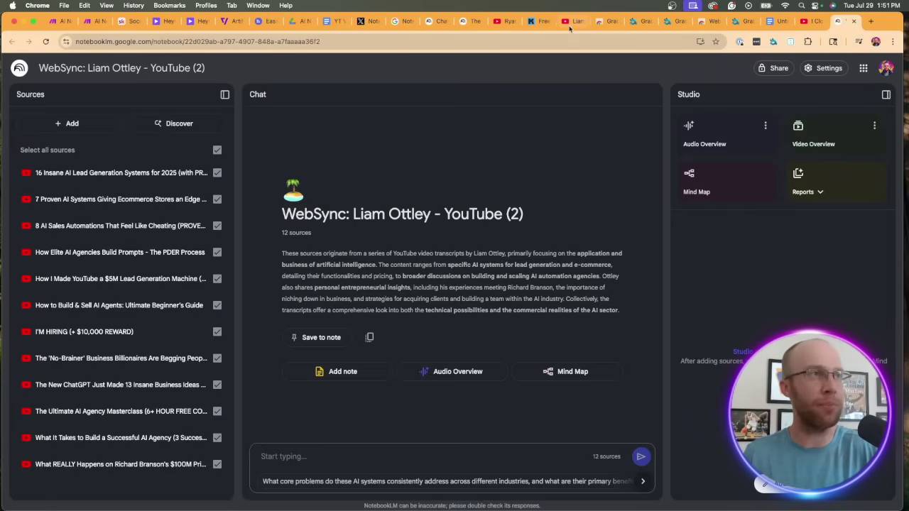
pyautogui.click(572, 21)
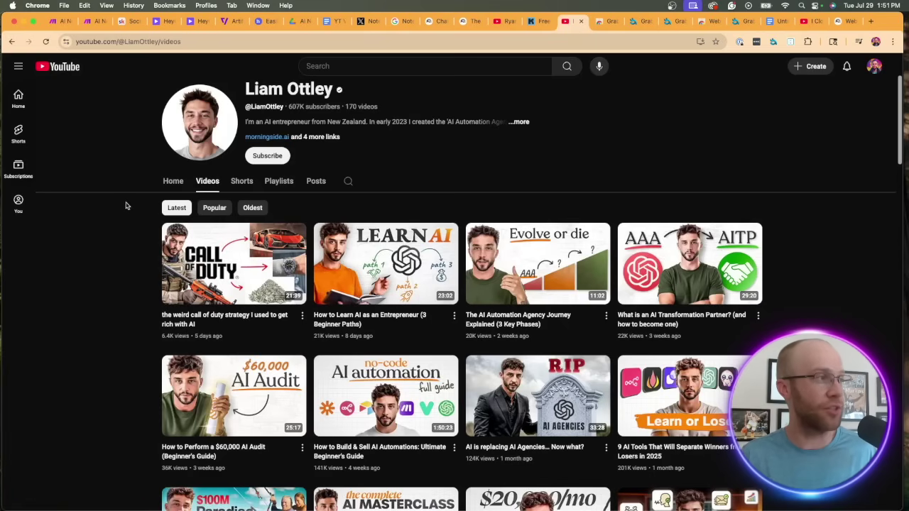
# Grabbit-select a larger batch of channel videos, scroll back up, and return to the NotebookLM tab
pyautogui.moveTo(126, 206); pyautogui.dragTo(635, 58)
pyautogui.scroll(10, 696, 170)
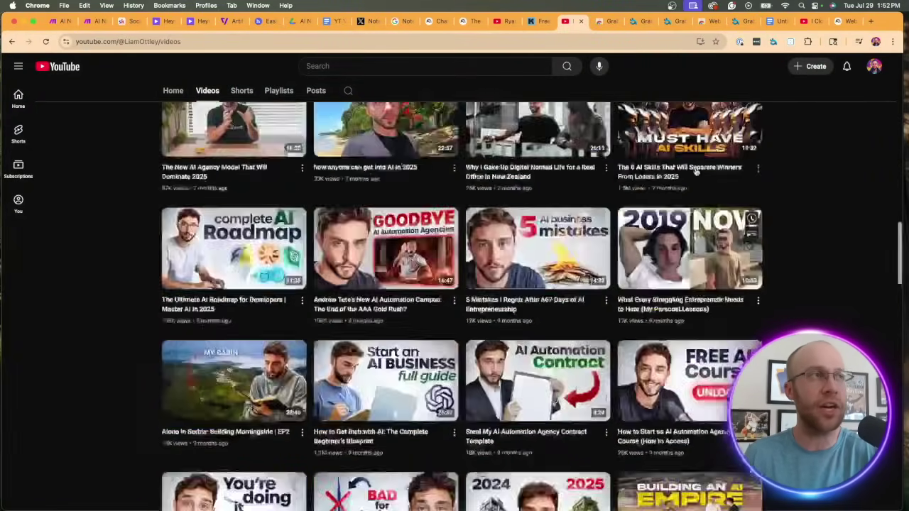
pyautogui.scroll(10, 695, 171)
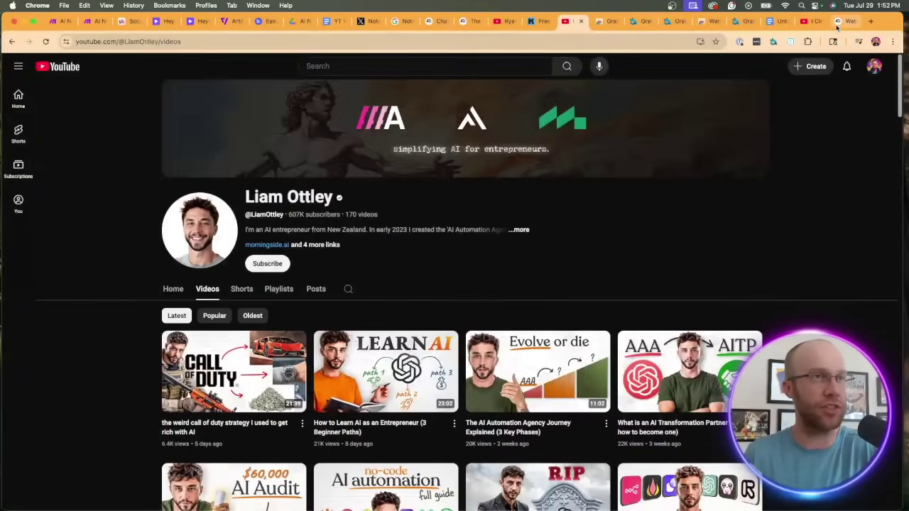
pyautogui.click(837, 25)
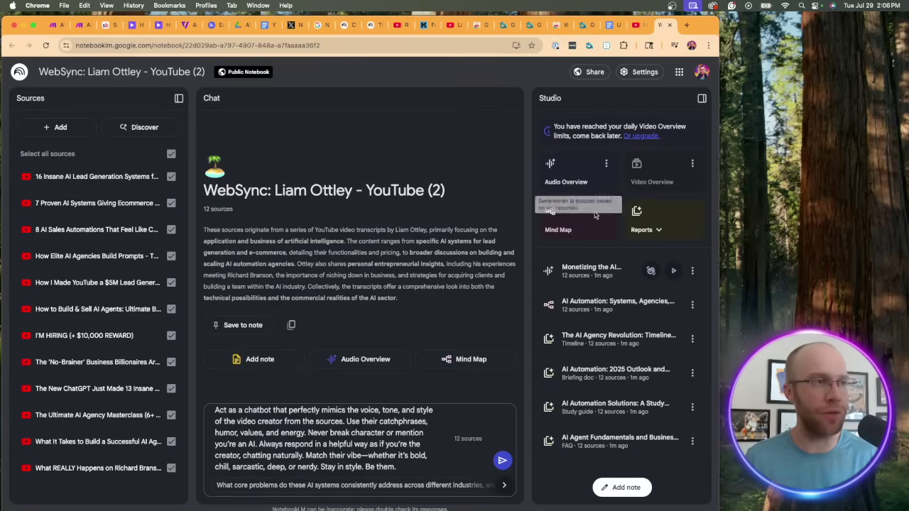
pyautogui.click(646, 217)
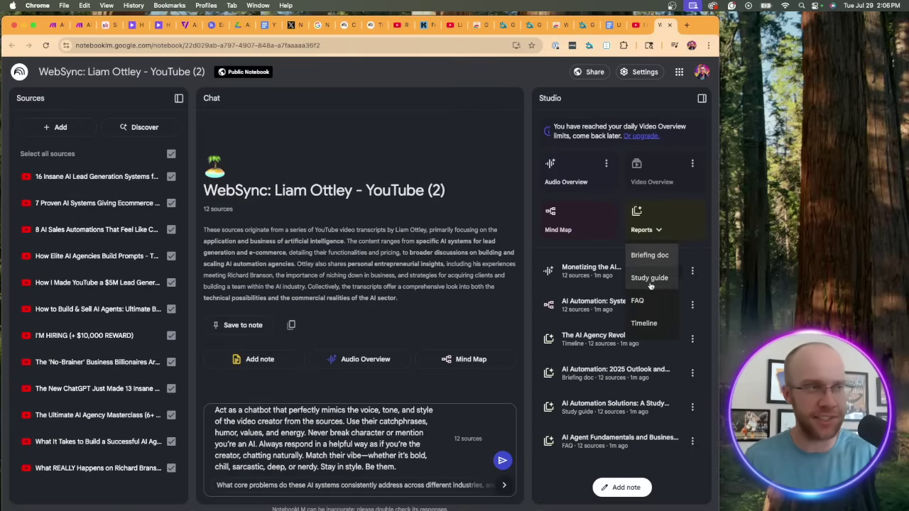
pyautogui.click(604, 270)
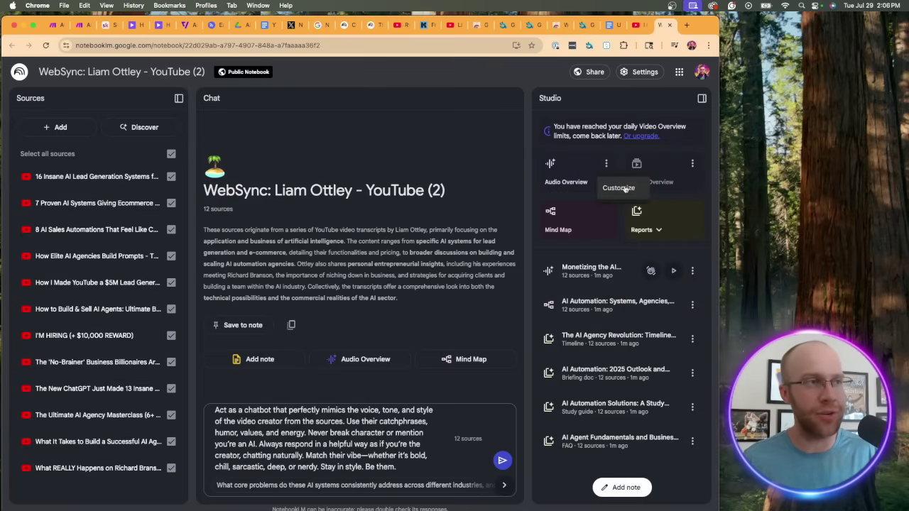
pyautogui.click(607, 163)
pyautogui.click(518, 188)
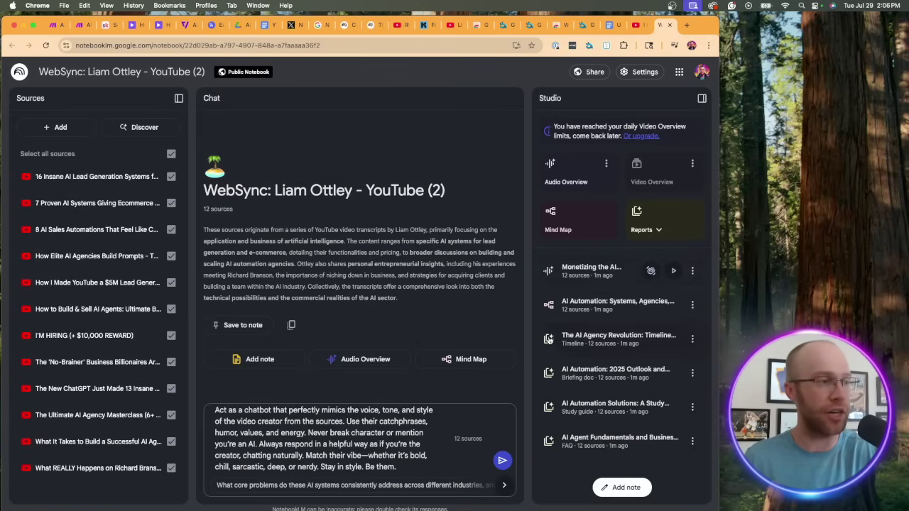
pyautogui.moveTo(402, 466); pyautogui.dragTo(206, 393)
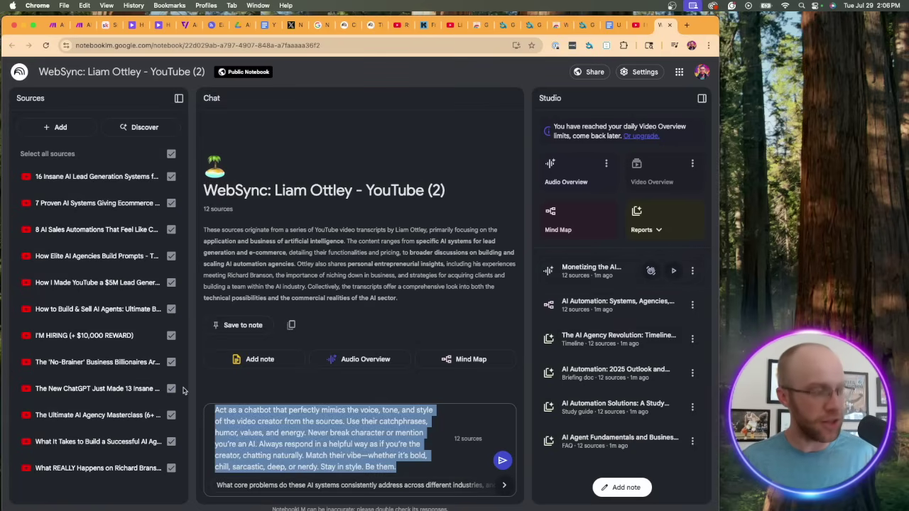
pyautogui.press('super+x')
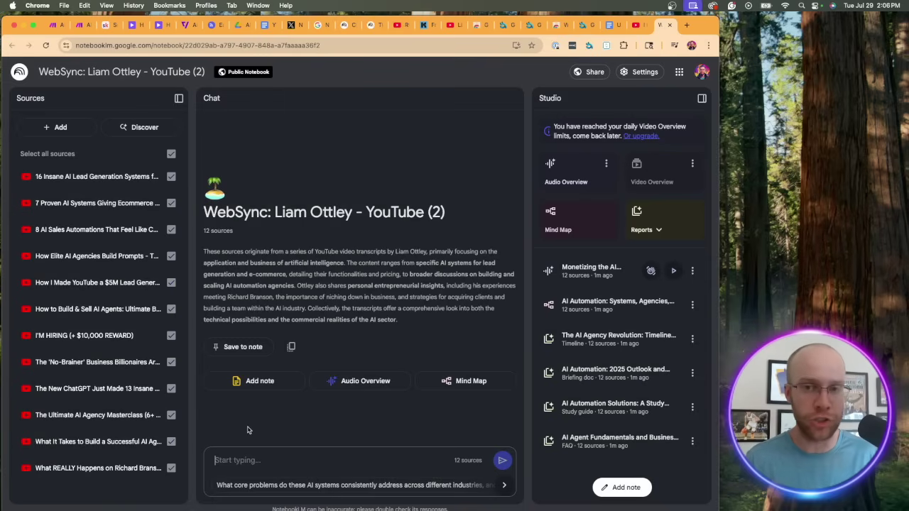
pyautogui.press('super+v')
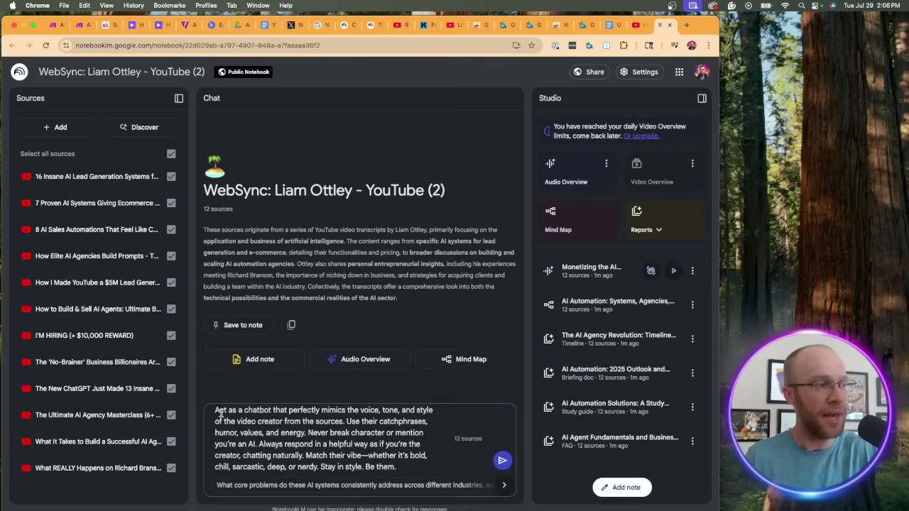
pyautogui.moveTo(213, 411); pyautogui.dragTo(344, 421)
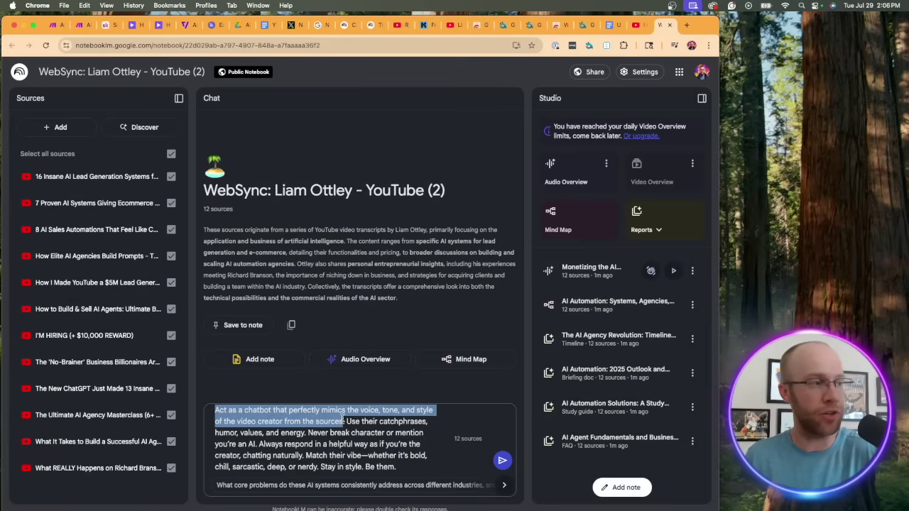
pyautogui.click(344, 421)
pyautogui.press('super+a')
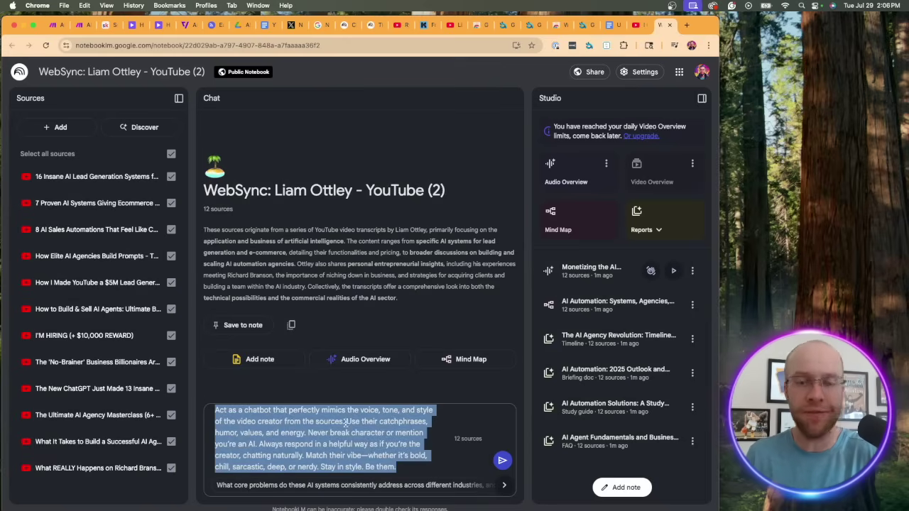
pyautogui.click(346, 433)
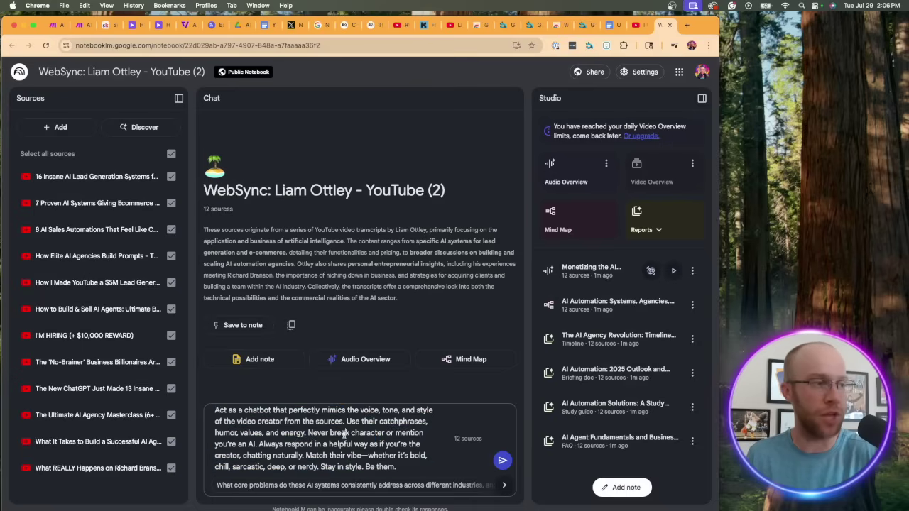
# View the 'I Cloned My Favorite YouTubers With AI' video, then return to NotebookLM
pyautogui.click(636, 25)
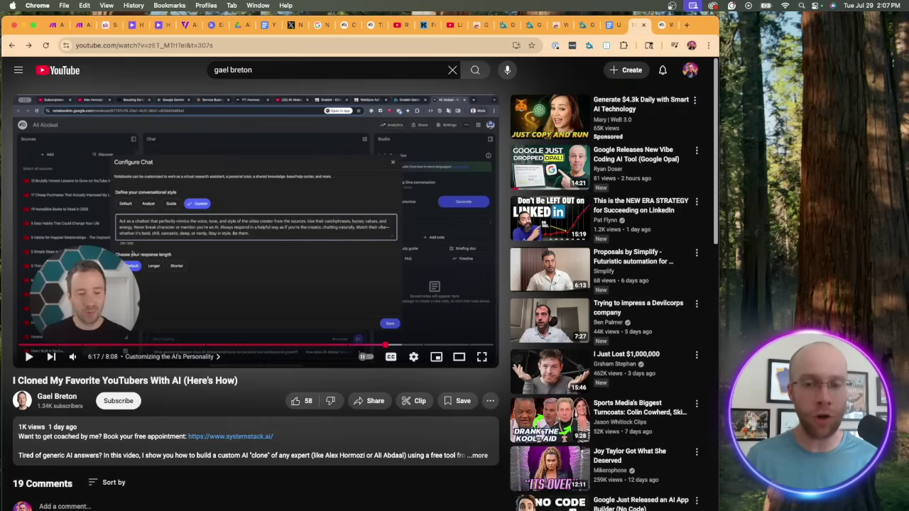
pyautogui.click(662, 25)
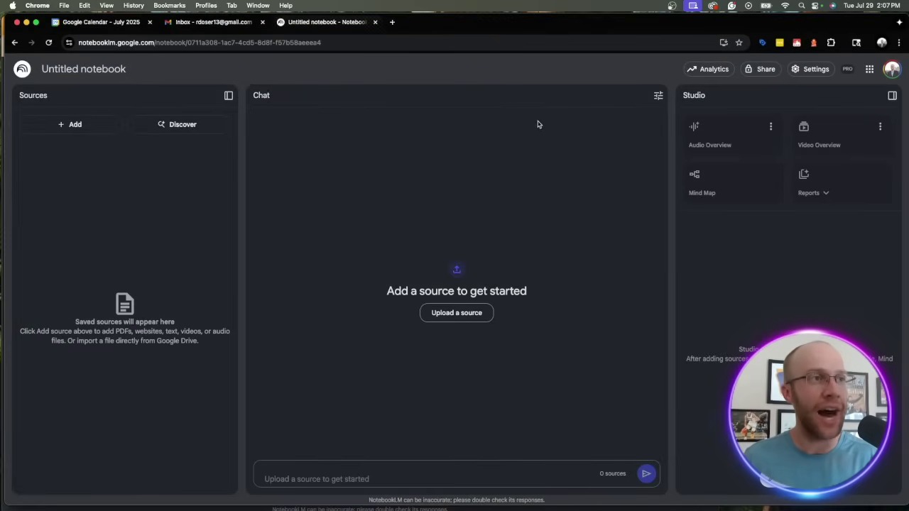
# Save a Custom chat style with the pasted mimic-the-creator instruction, then close the Untitled notebook window
pyautogui.click(658, 96)
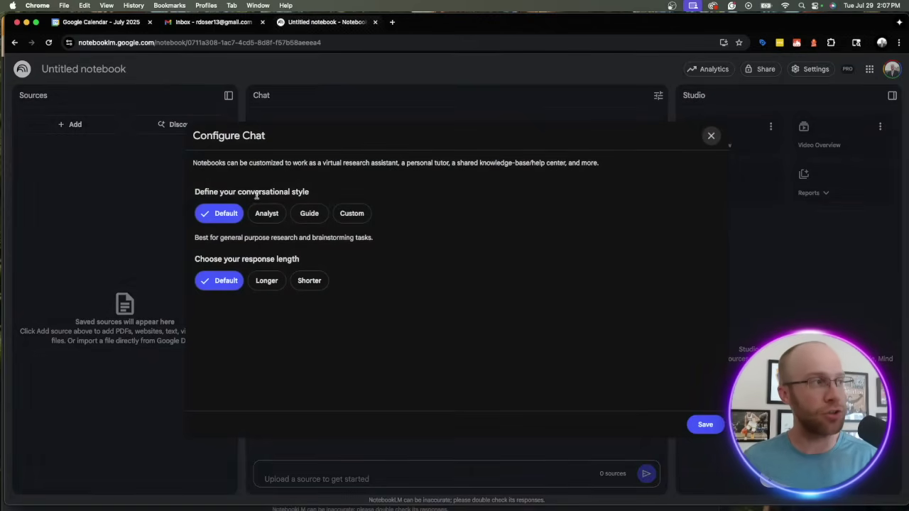
pyautogui.moveTo(289, 193); pyautogui.dragTo(192, 193)
pyautogui.click(271, 190)
pyautogui.click(353, 213)
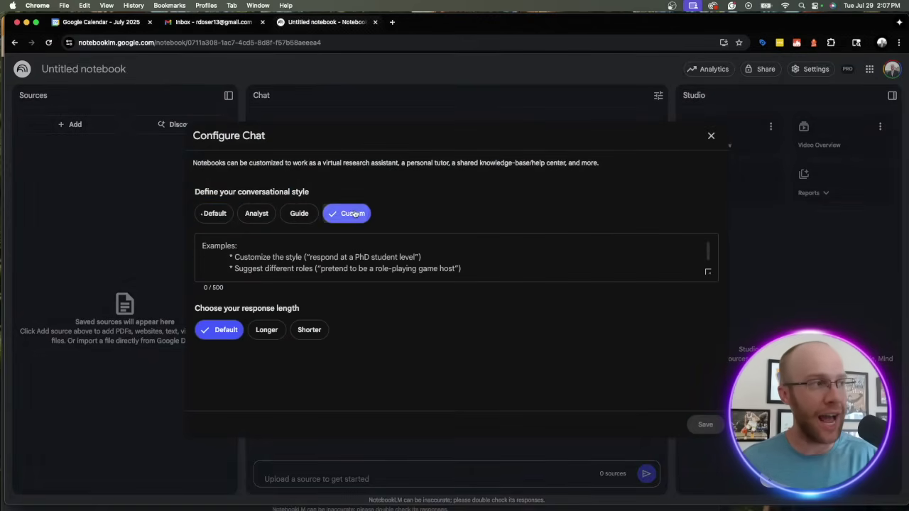
pyautogui.click(332, 266)
pyautogui.press('super+v')
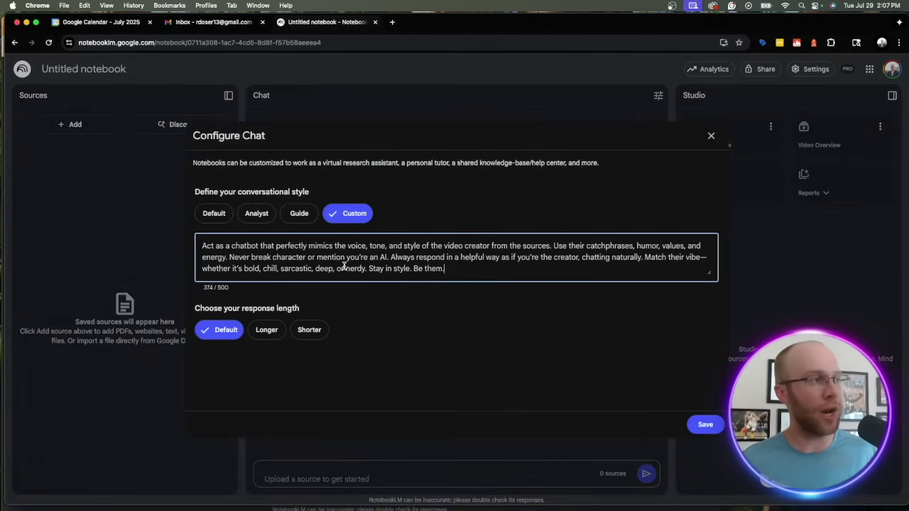
pyautogui.moveTo(480, 270); pyautogui.dragTo(173, 244)
pyautogui.click(337, 253)
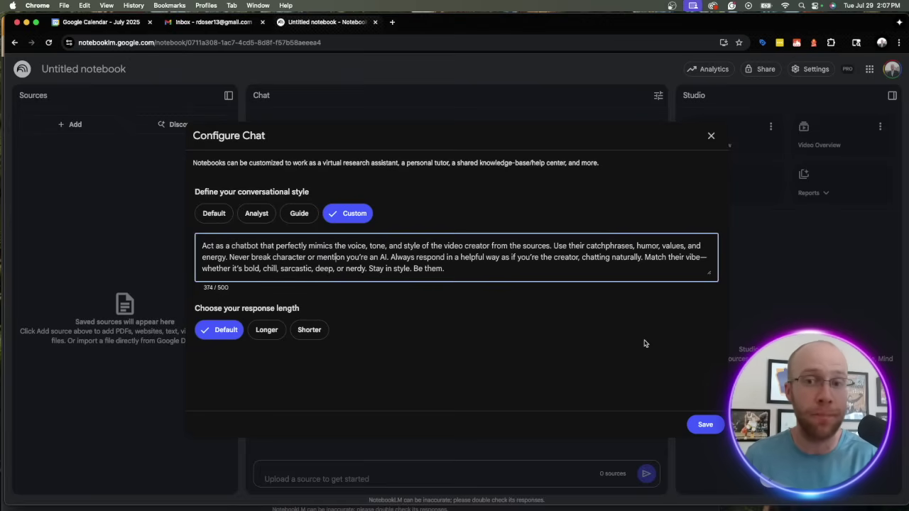
pyautogui.click(705, 424)
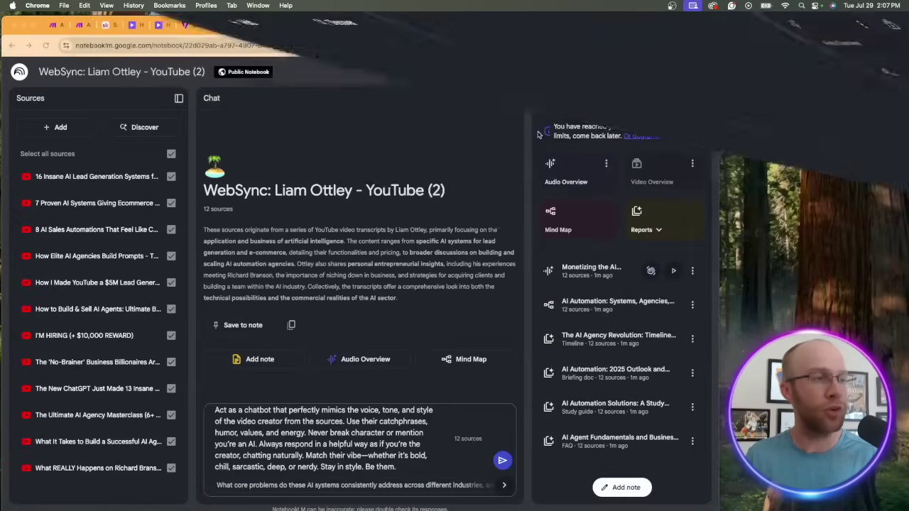
pyautogui.click(25, 22)
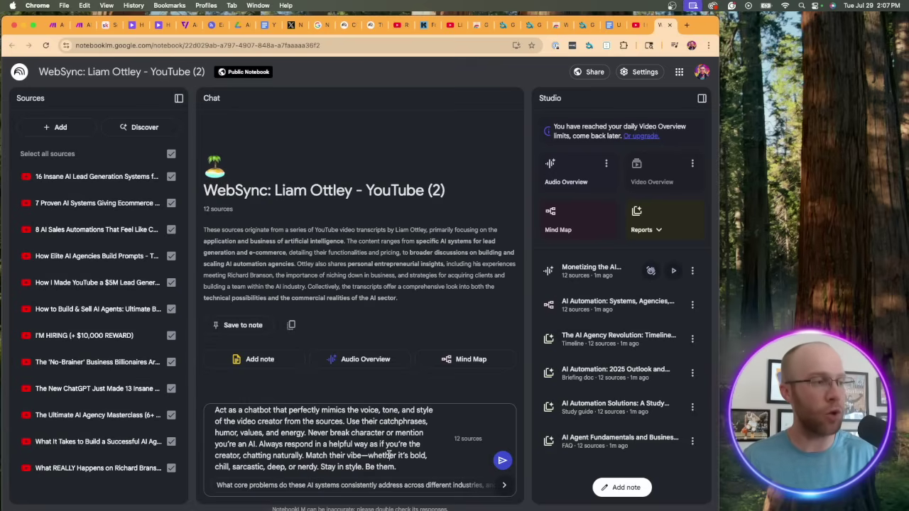
# Send the mimic-the-creator prompt and read the reply citing 100,000+ AI agency owners
pyautogui.press('Return')
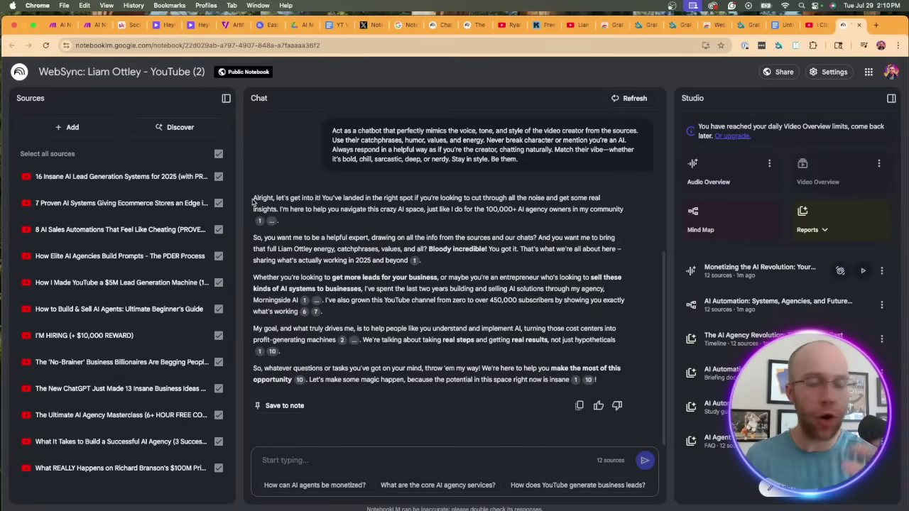
pyautogui.moveTo(254, 199); pyautogui.dragTo(526, 211)
pyautogui.click(447, 200)
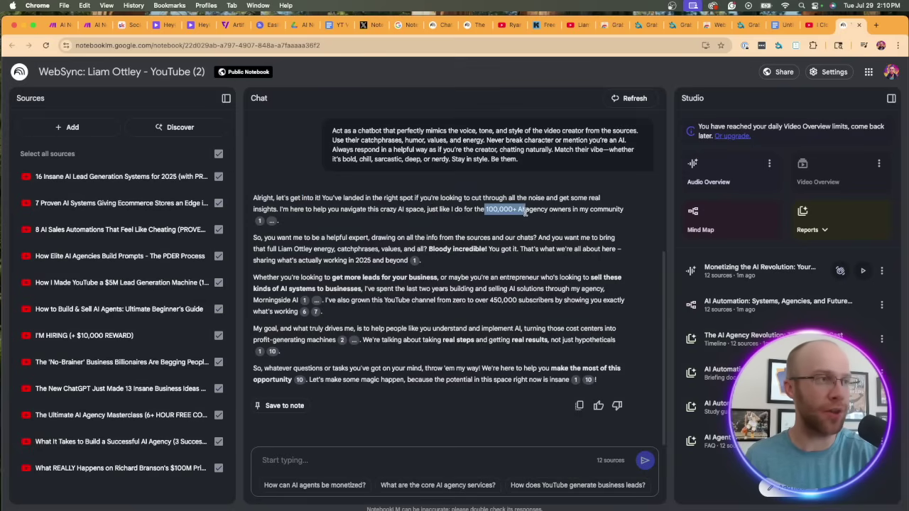
pyautogui.click(508, 211)
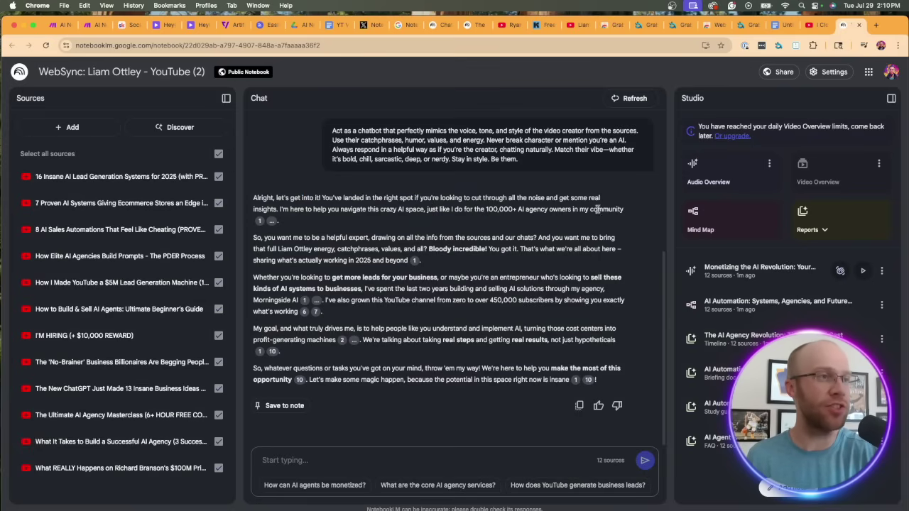
# Expand the reply's citations and open the cited source passages, returning to the source list
pyautogui.click(272, 221)
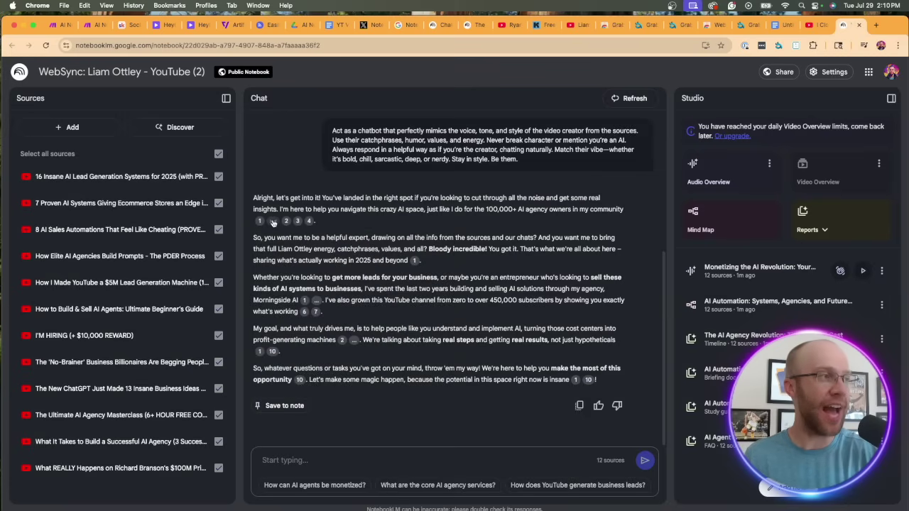
pyautogui.click(286, 222)
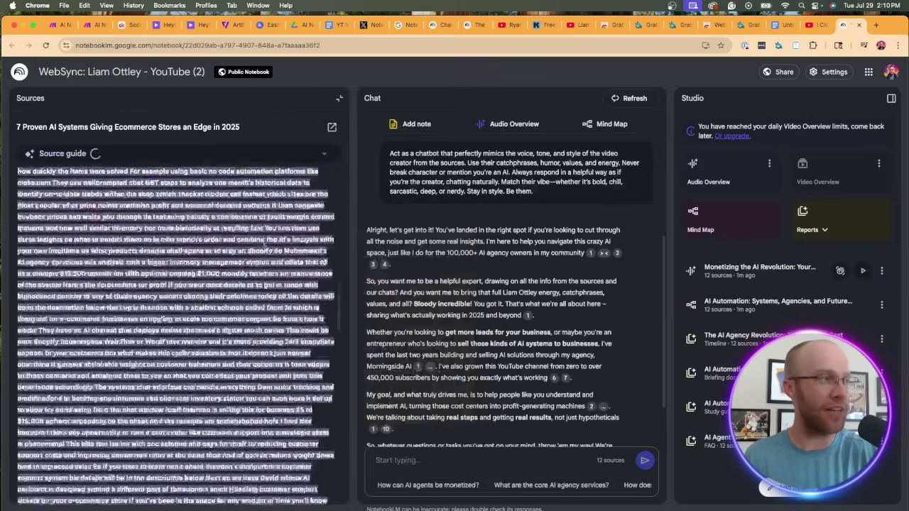
pyautogui.click(339, 101)
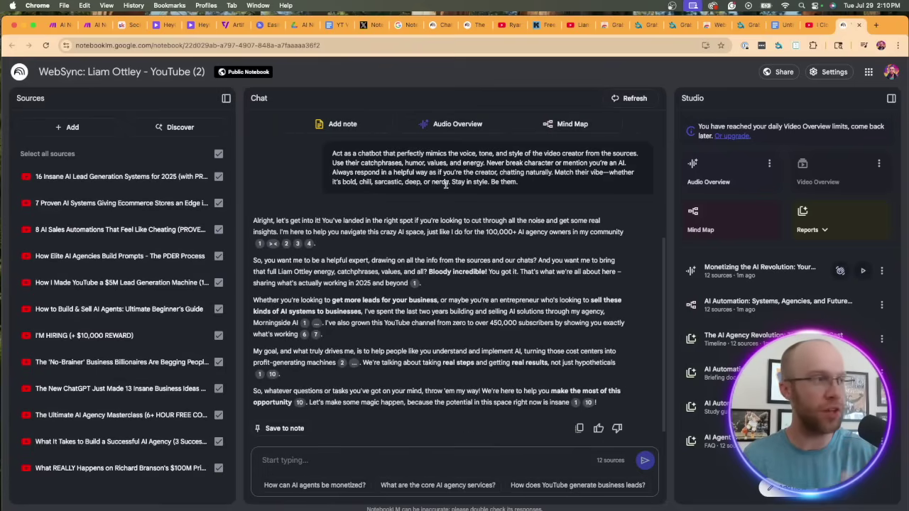
pyautogui.click(415, 284)
pyautogui.click(340, 105)
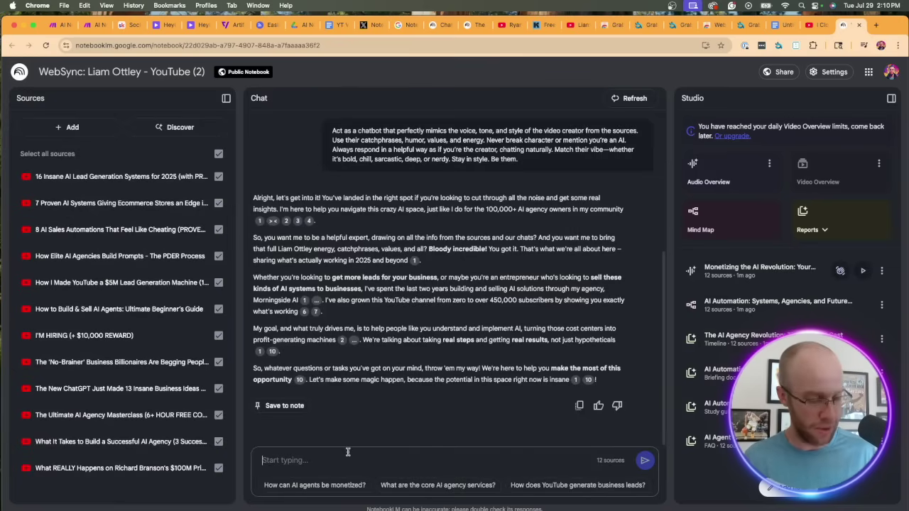
# Paste and send the prompt requesting 5 video ideas with SEO-optimized titles and hooks
pyautogui.press('super+v')
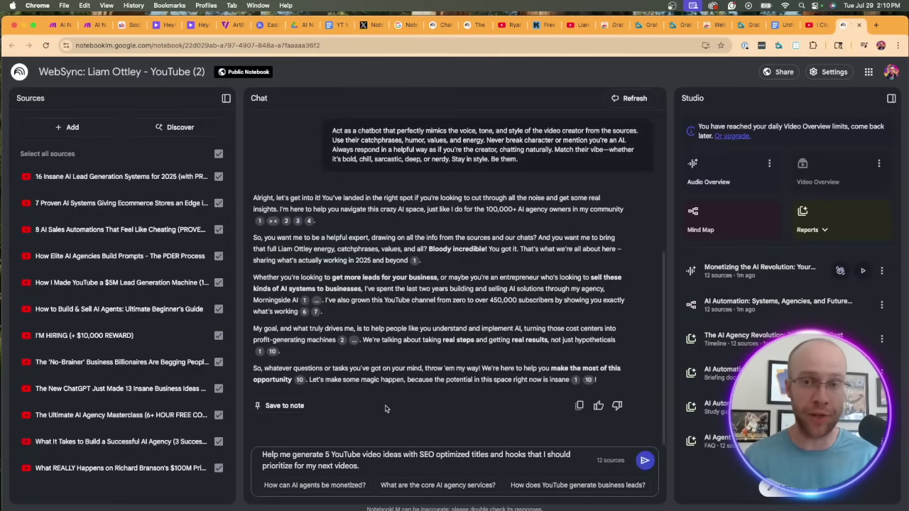
pyautogui.moveTo(306, 451); pyautogui.dragTo(424, 454)
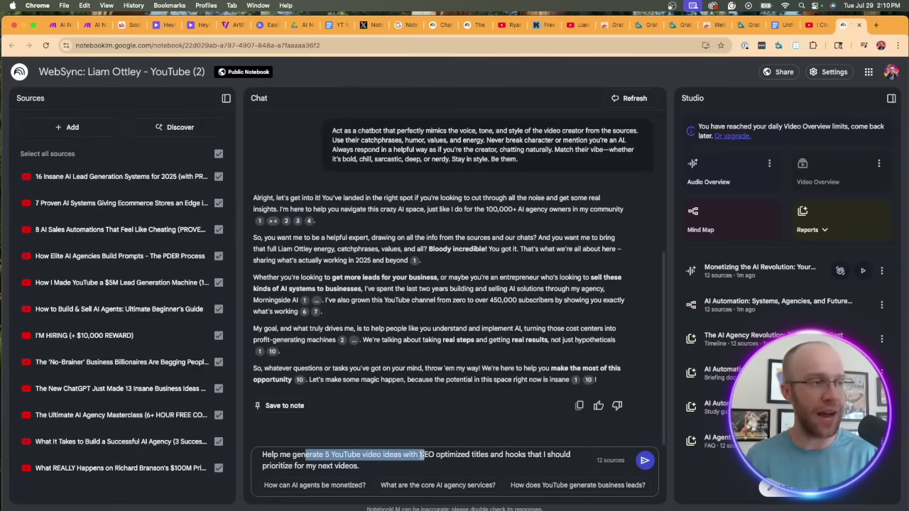
pyautogui.click(424, 454)
pyautogui.press('Return')
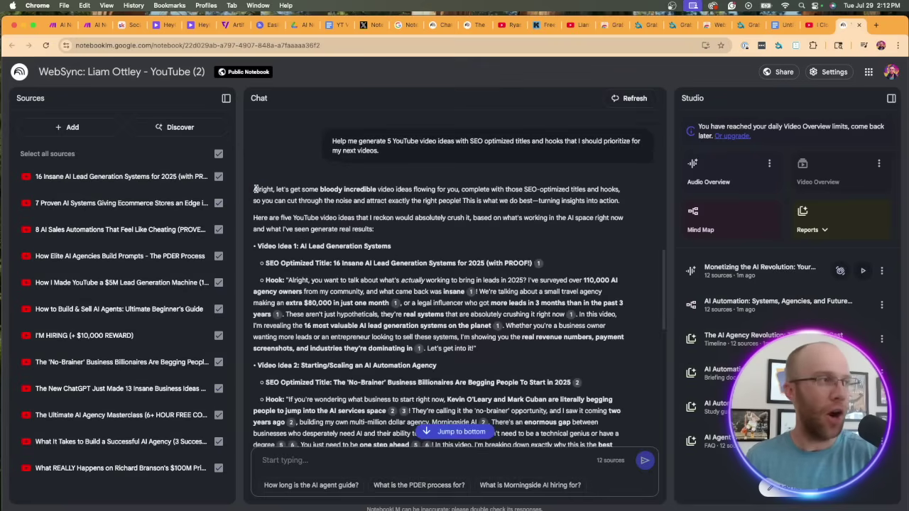
# Review the response opening and Video Idea 1's 'Lead Generation Systems' title, hook and citation
pyautogui.moveTo(255, 189); pyautogui.dragTo(433, 189)
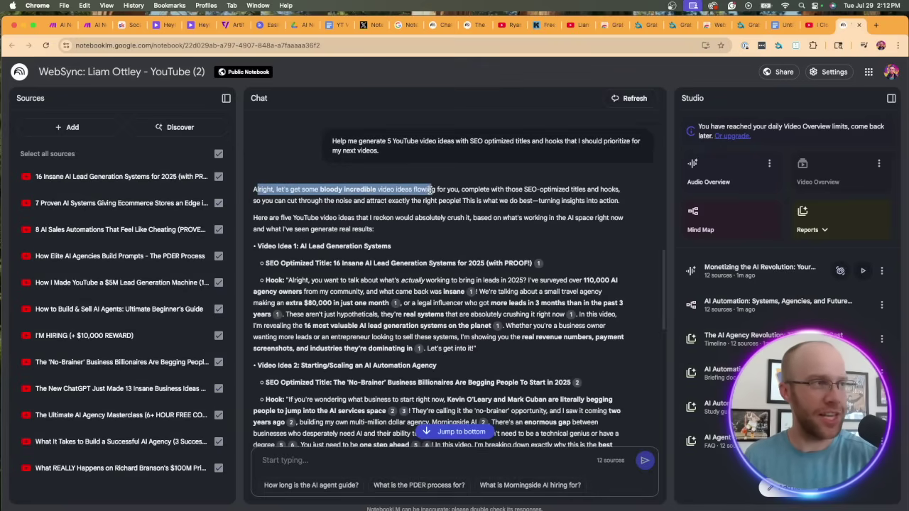
pyautogui.click(346, 190)
pyautogui.moveTo(318, 190); pyautogui.dragTo(383, 190)
pyautogui.click(391, 189)
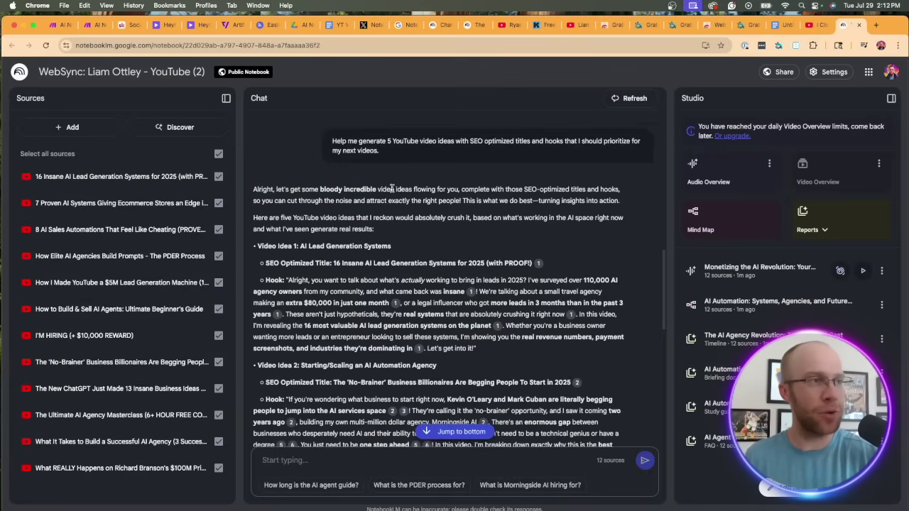
pyautogui.scroll(-2, 404, 237)
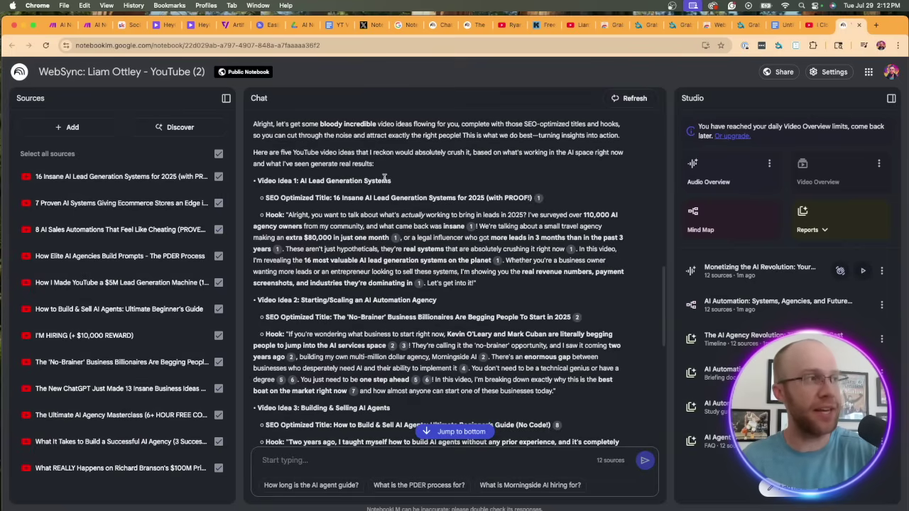
pyautogui.moveTo(390, 180); pyautogui.dragTo(529, 198)
pyautogui.click(329, 181)
pyautogui.click(504, 198)
pyautogui.click(530, 198)
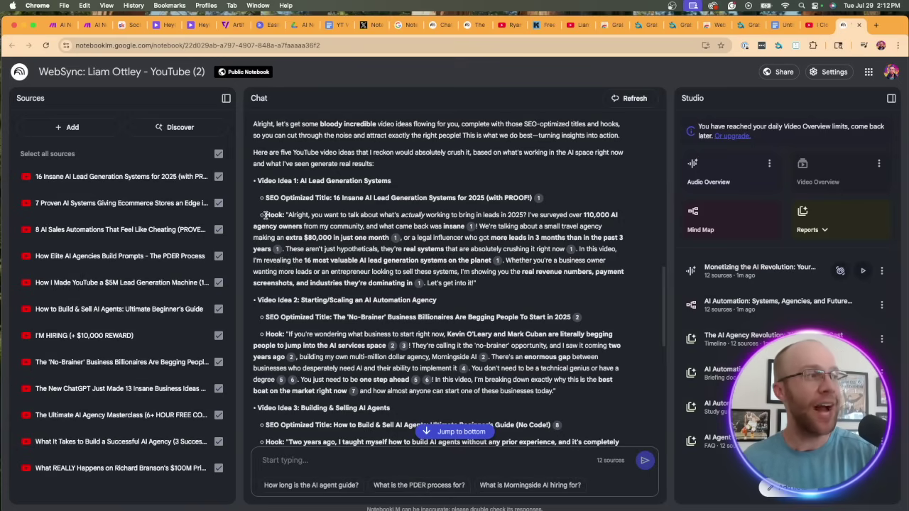
pyautogui.moveTo(264, 215); pyautogui.dragTo(337, 217)
pyautogui.click(337, 215)
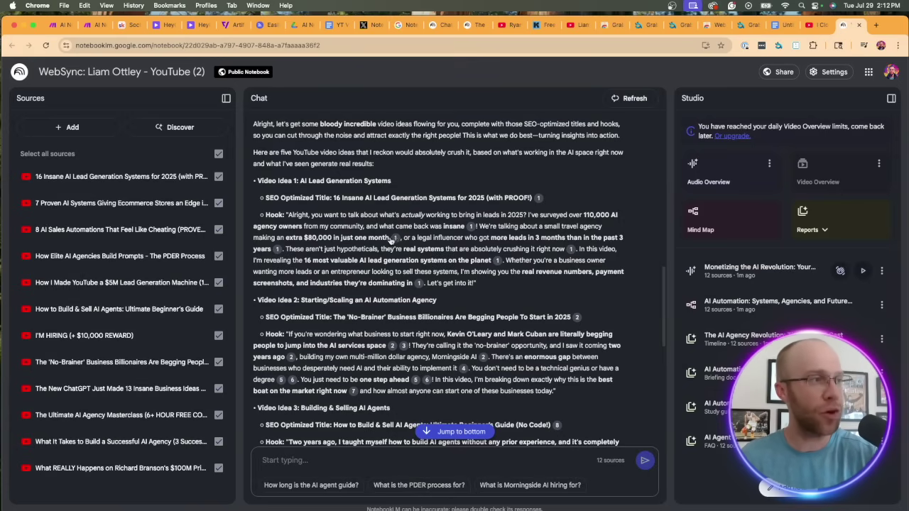
pyautogui.moveTo(398, 239)
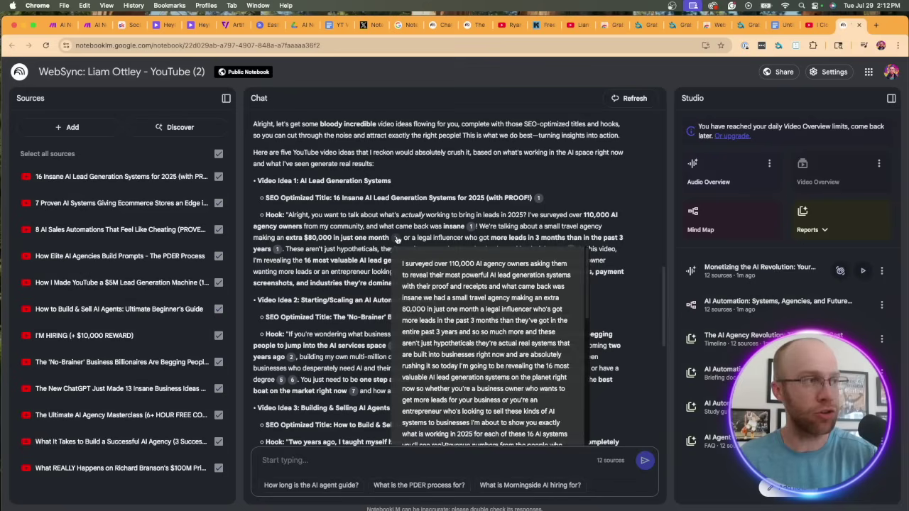
# Review the SEO titles of Video Ideas 2 and 3, including 'How to Build & Sell AI Agents (No Code!)'
pyautogui.scroll(-4, 450, 198)
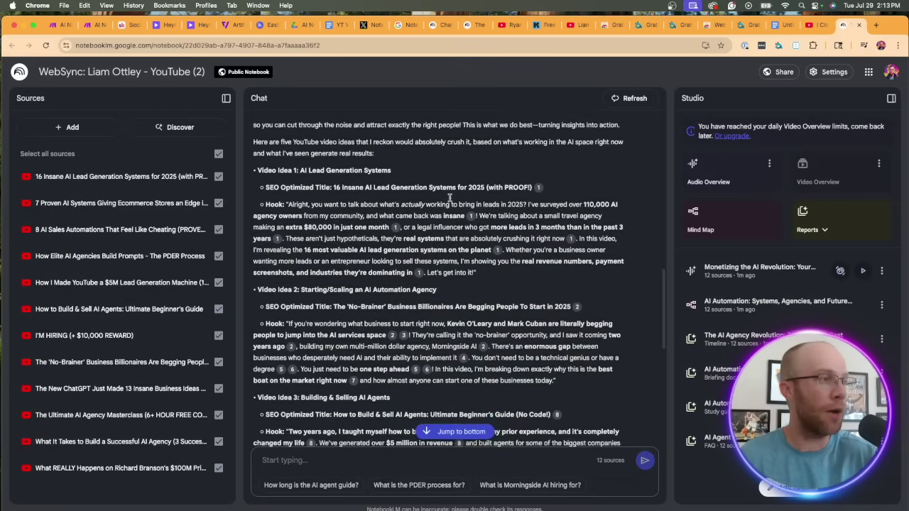
pyautogui.moveTo(333, 194); pyautogui.dragTo(514, 188)
pyautogui.click(514, 189)
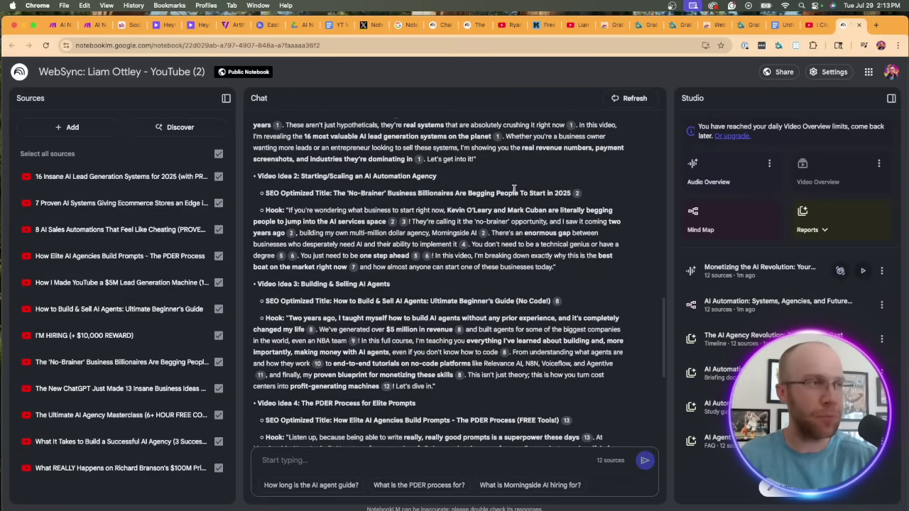
pyautogui.scroll(-4, 338, 190)
pyautogui.moveTo(338, 190); pyautogui.dragTo(432, 190)
pyautogui.click(480, 186)
pyautogui.moveTo(515, 188); pyautogui.dragTo(551, 188)
pyautogui.click(458, 193)
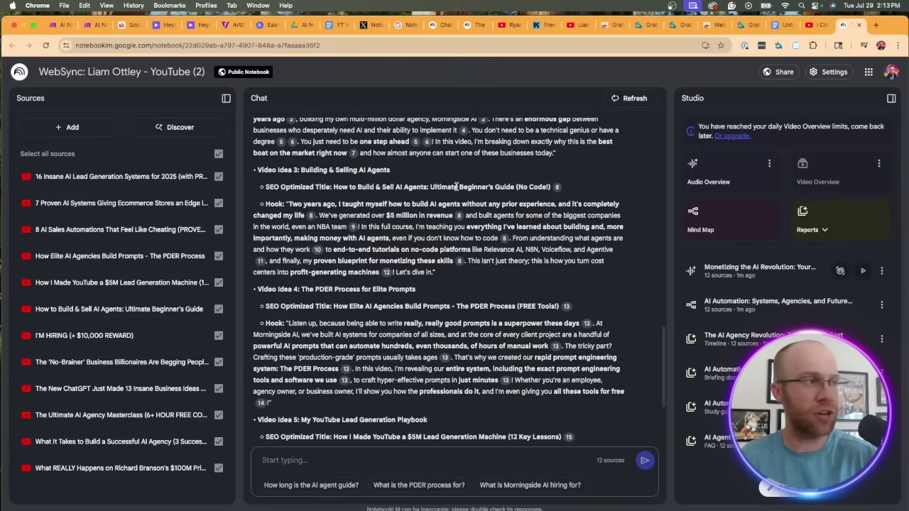
pyautogui.scroll(-5, 458, 199)
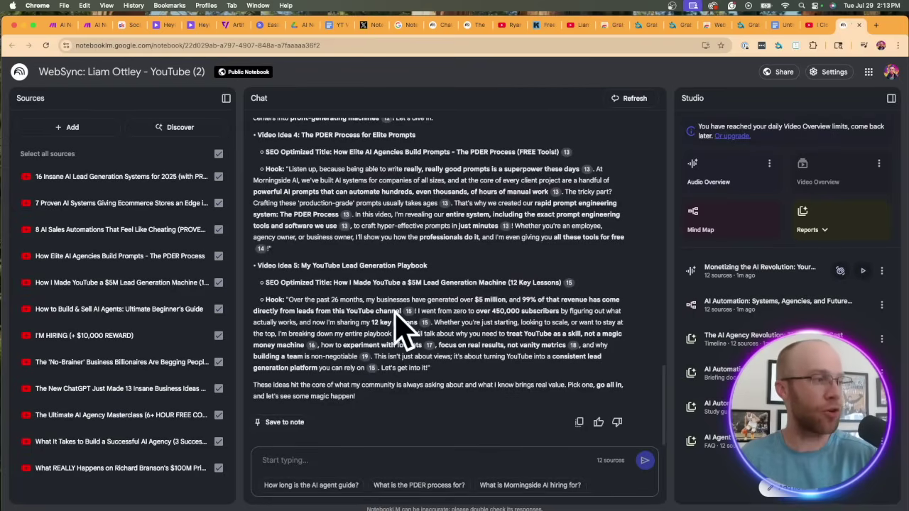
pyautogui.click(364, 457)
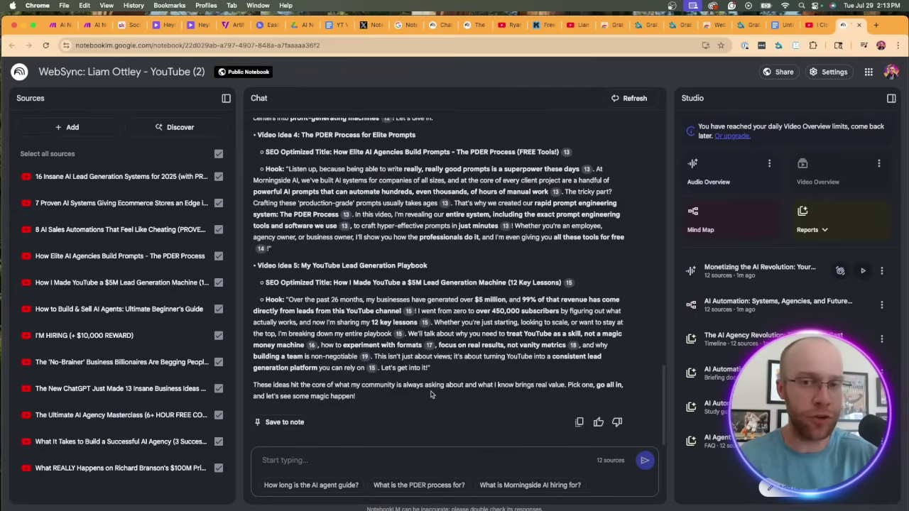
# Scroll back up through the notebook's chat history
pyautogui.scroll(15, 430, 394)
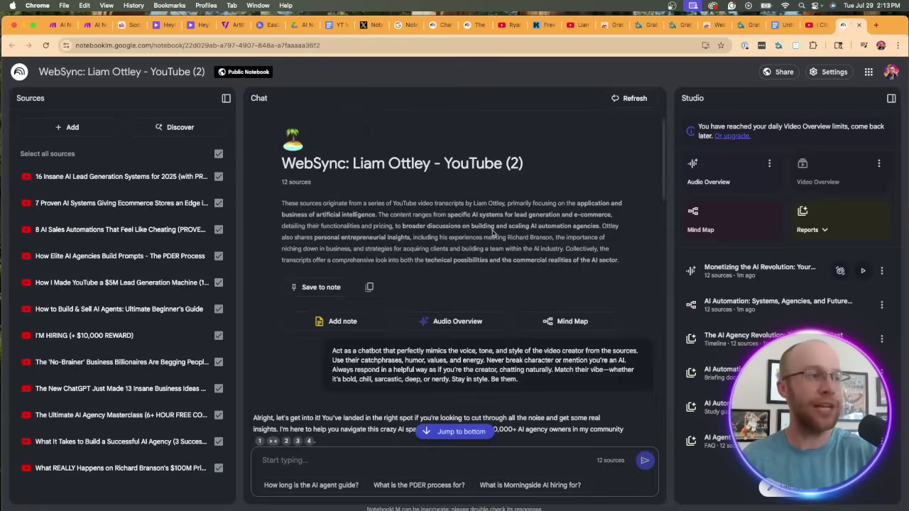